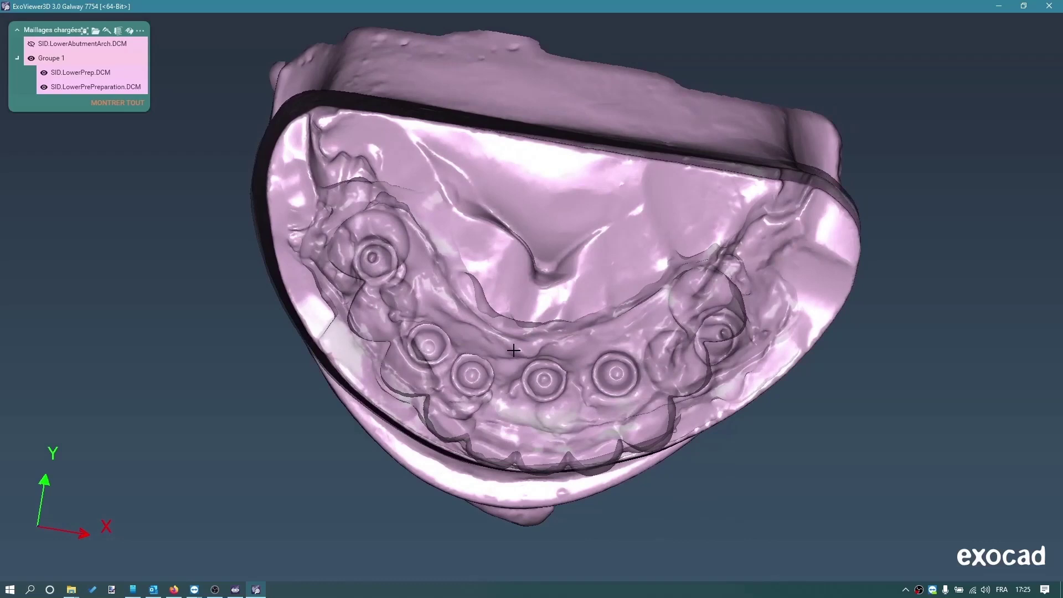
right_drag(514, 350, 514, 350)
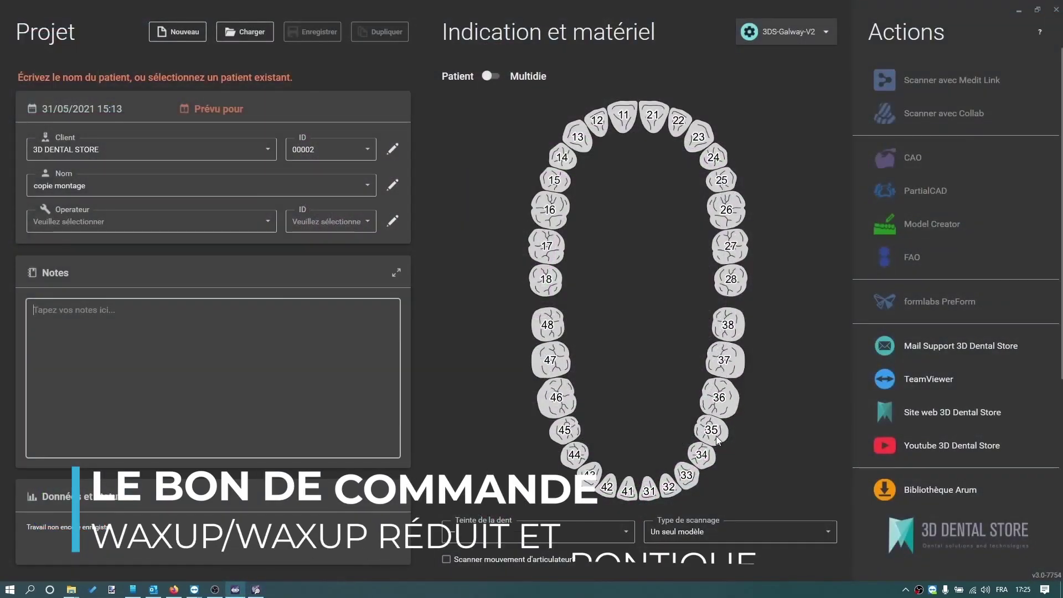
Define tooth 35 as a Waxup réduit with the Transvissé implant type.
click(700, 432)
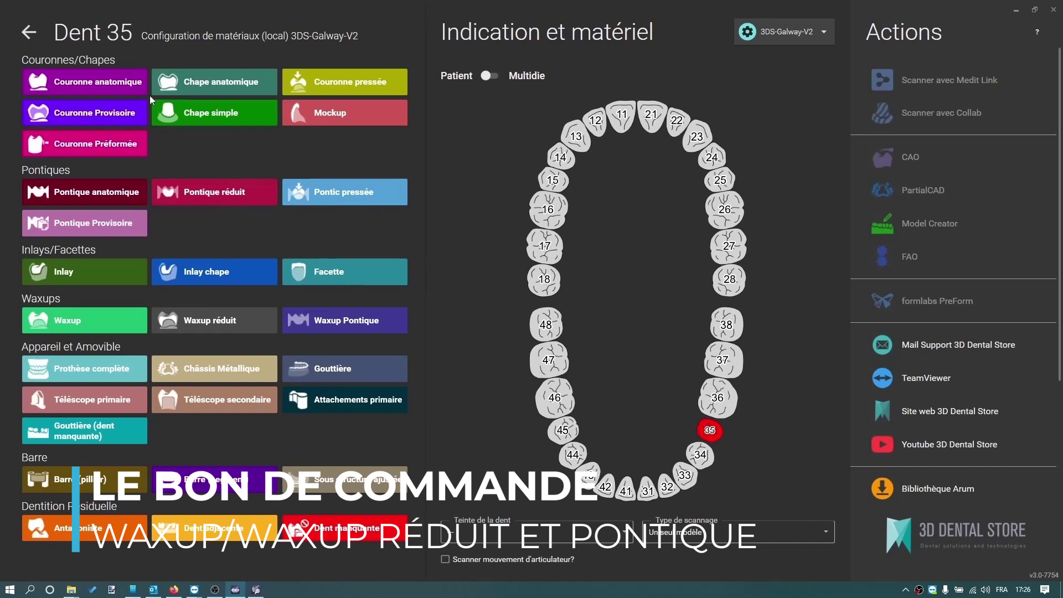
click(211, 325)
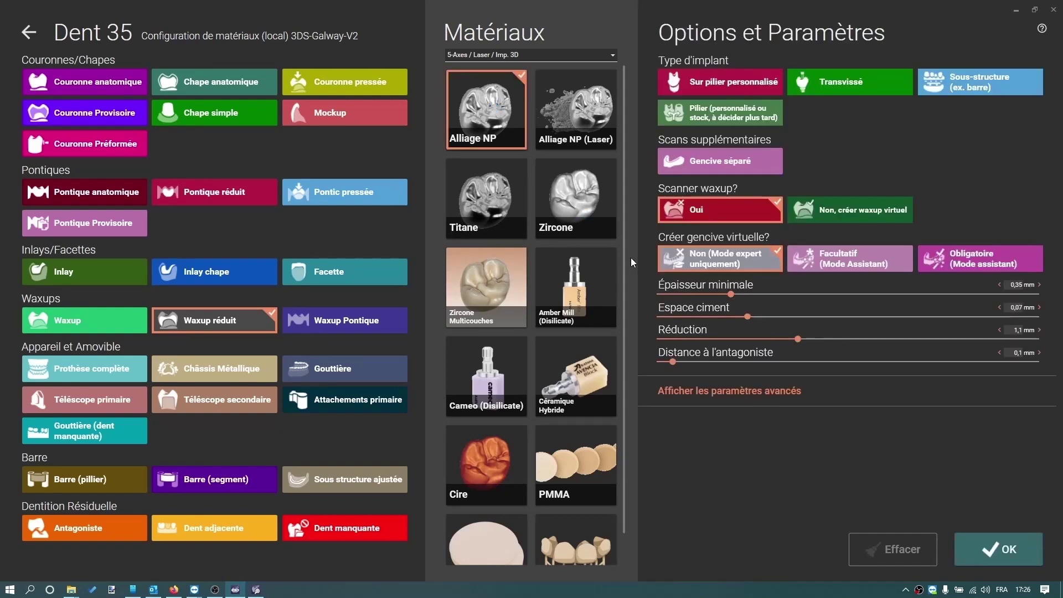
click(845, 86)
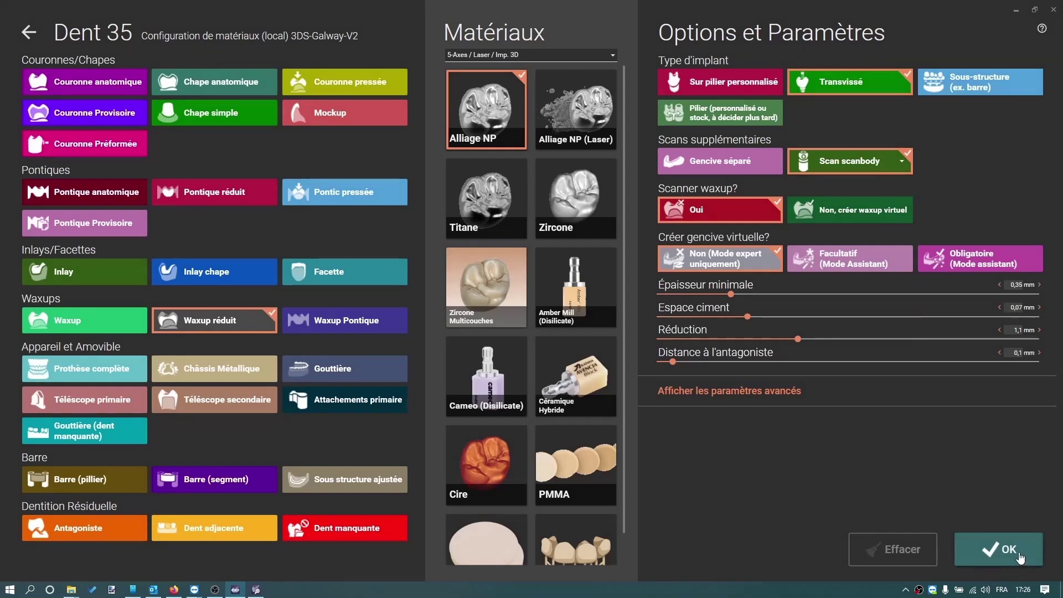
click(1018, 555)
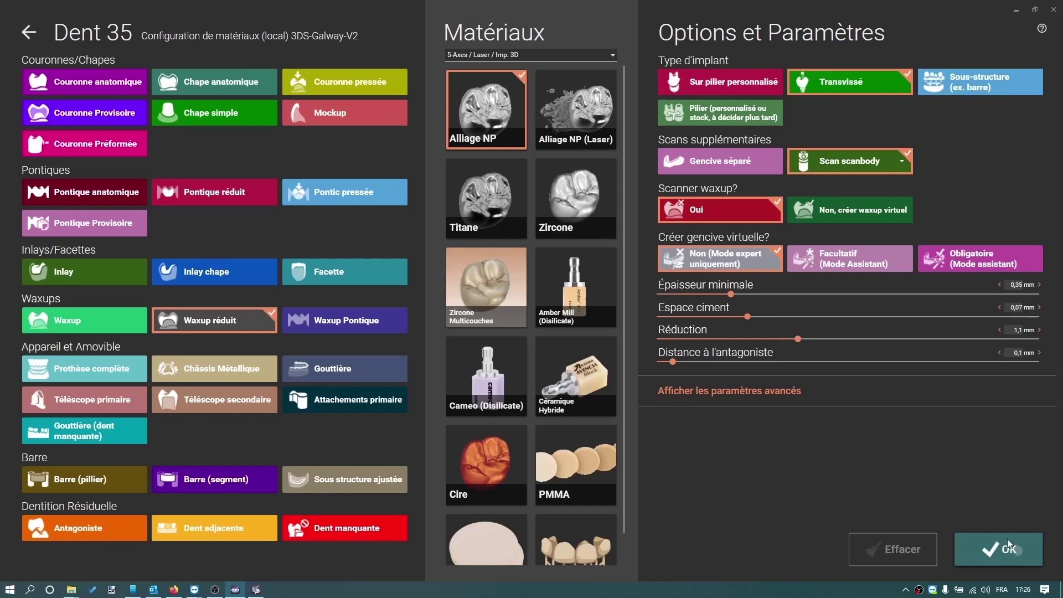
Apply the same Waxup réduit configuration as tooth 35 to teeth 33, 41, 43, 44 and 45.
click(685, 475)
click(626, 490)
click(588, 475)
click(573, 454)
click(562, 430)
Define teeth 42, 31, 32 and 34 as Waxup Pontique, and enable the connectors between teeth 43-44 and 44-45.
click(607, 489)
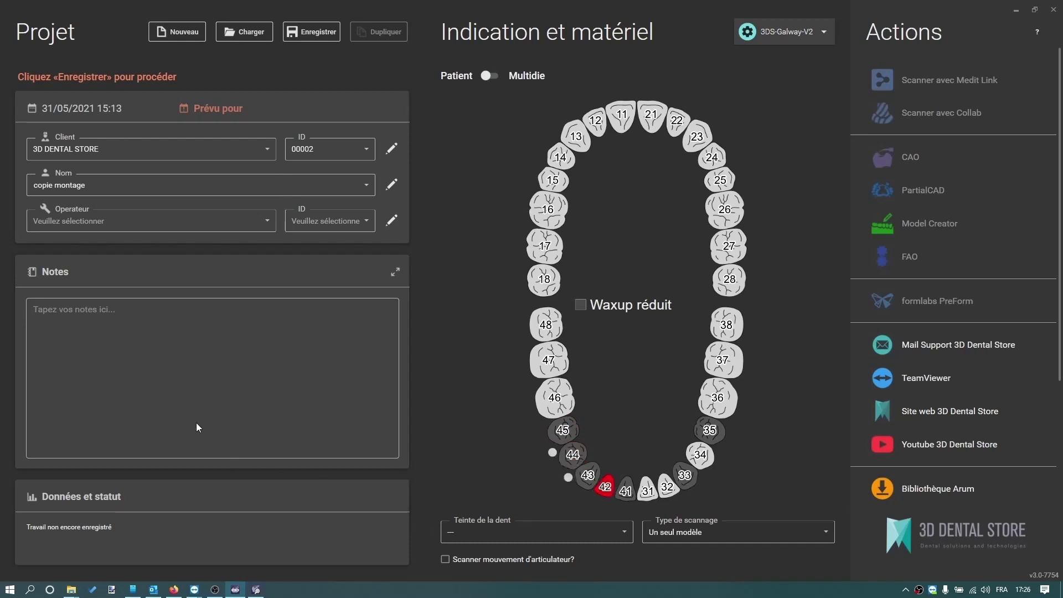
click(346, 320)
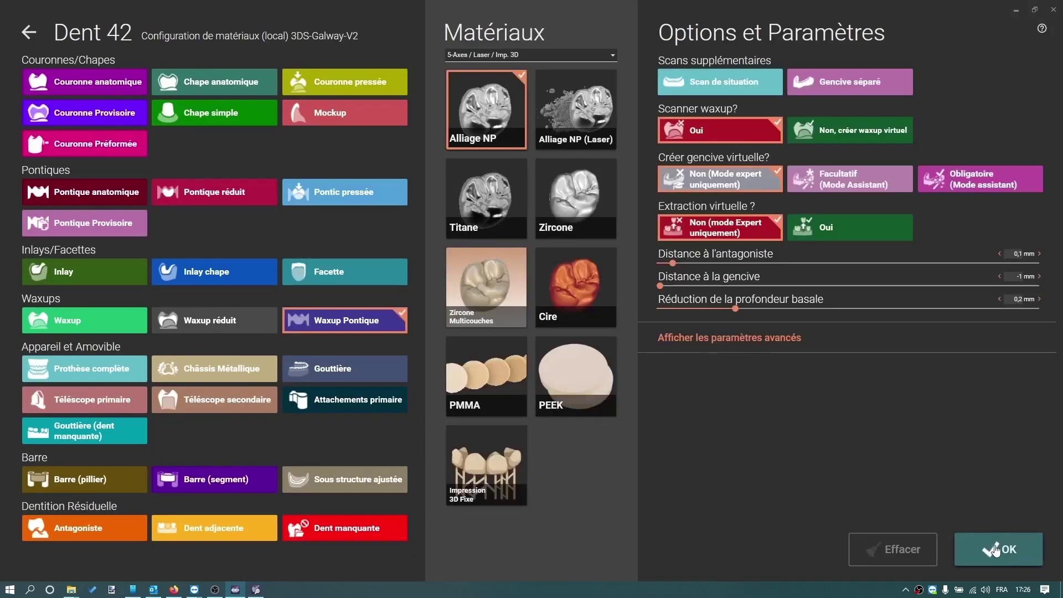
click(996, 549)
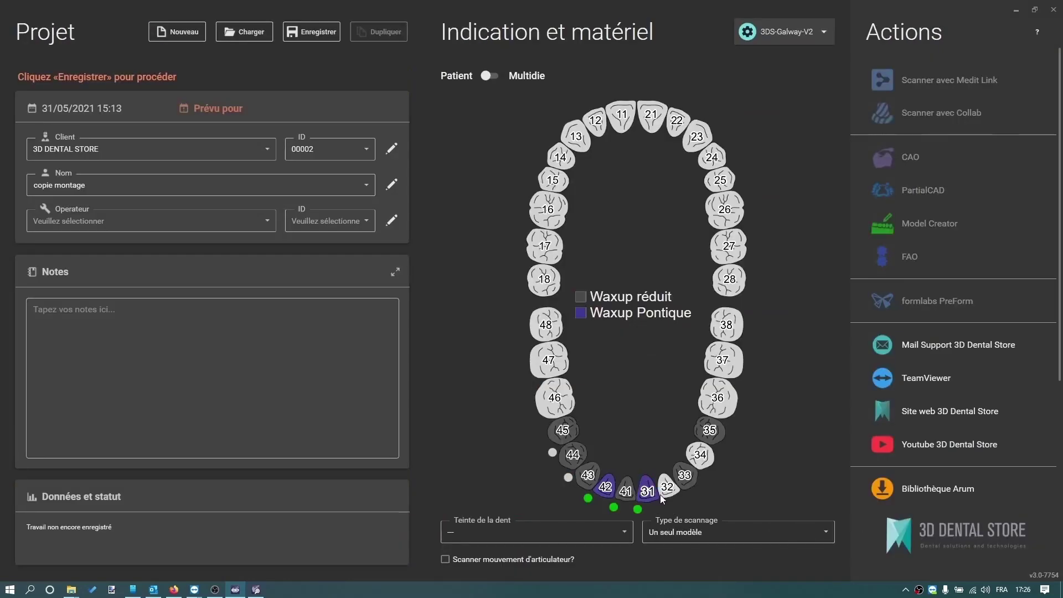
click(664, 491)
click(700, 455)
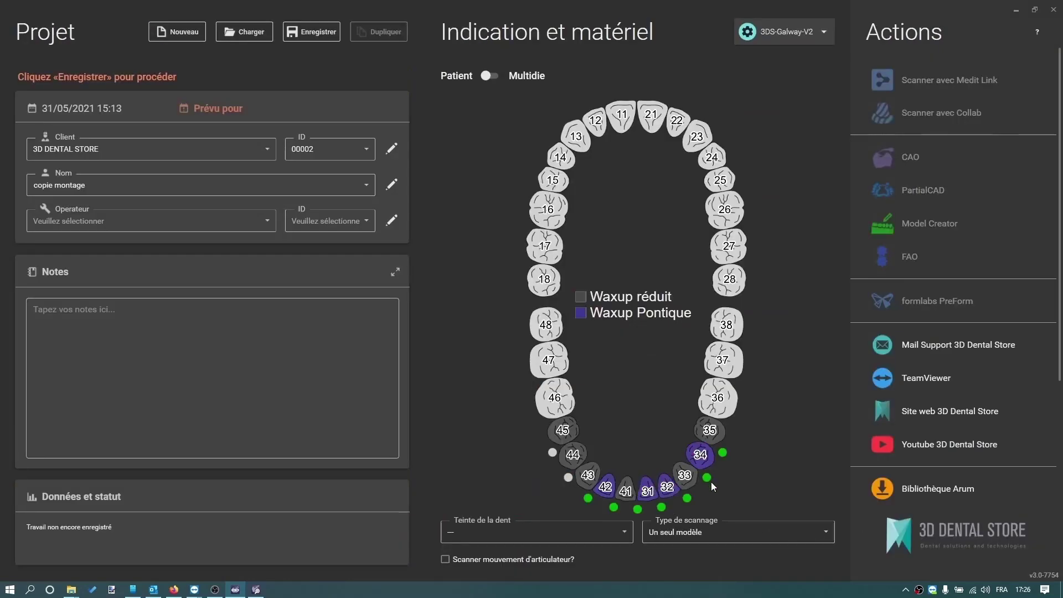
click(568, 478)
click(552, 452)
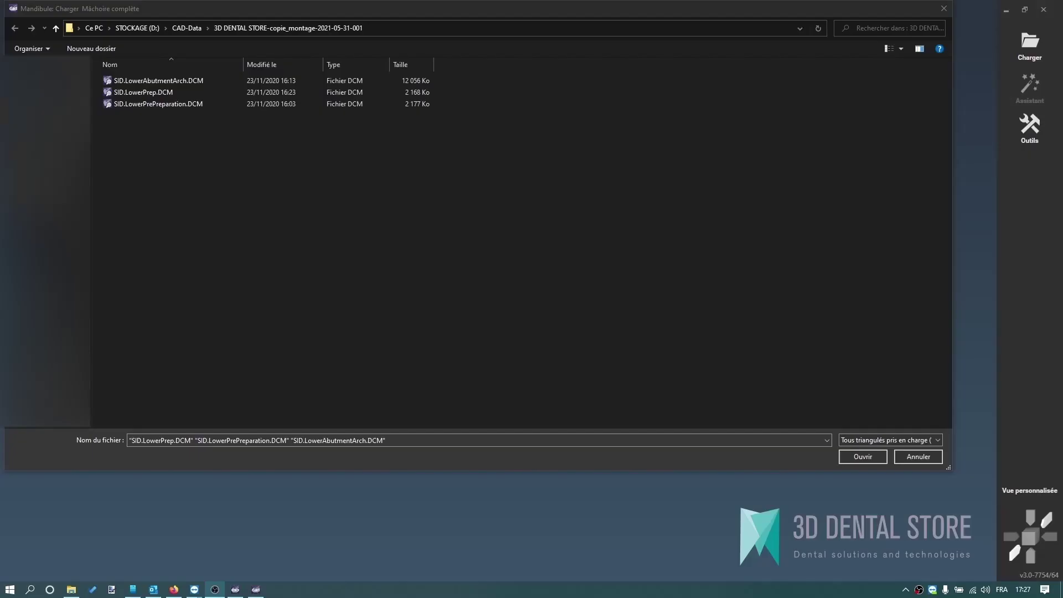
Load SID.LowerPrep.DCM as the full mandible scan, SID.LowerAbutmentArch.DCM as the marker scan, and the file for the waxup scan.
click(393, 200)
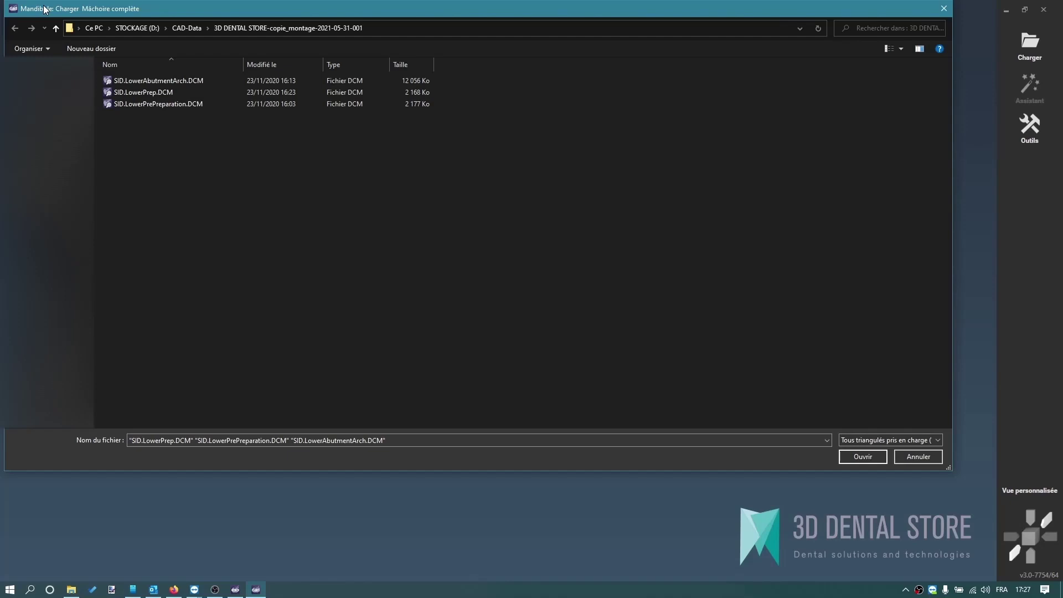
double_click(148, 94)
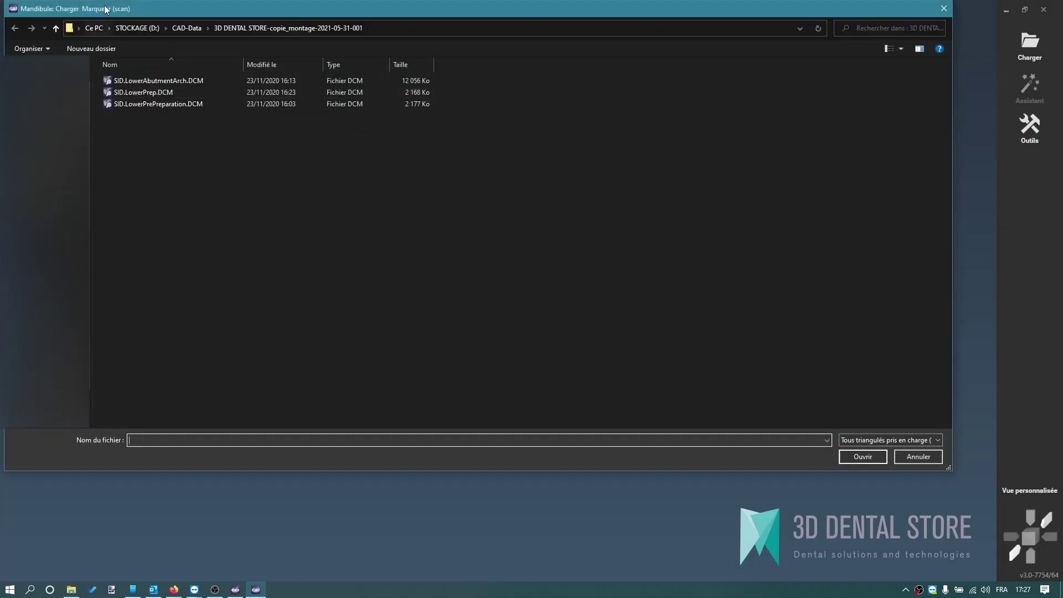
double_click(147, 83)
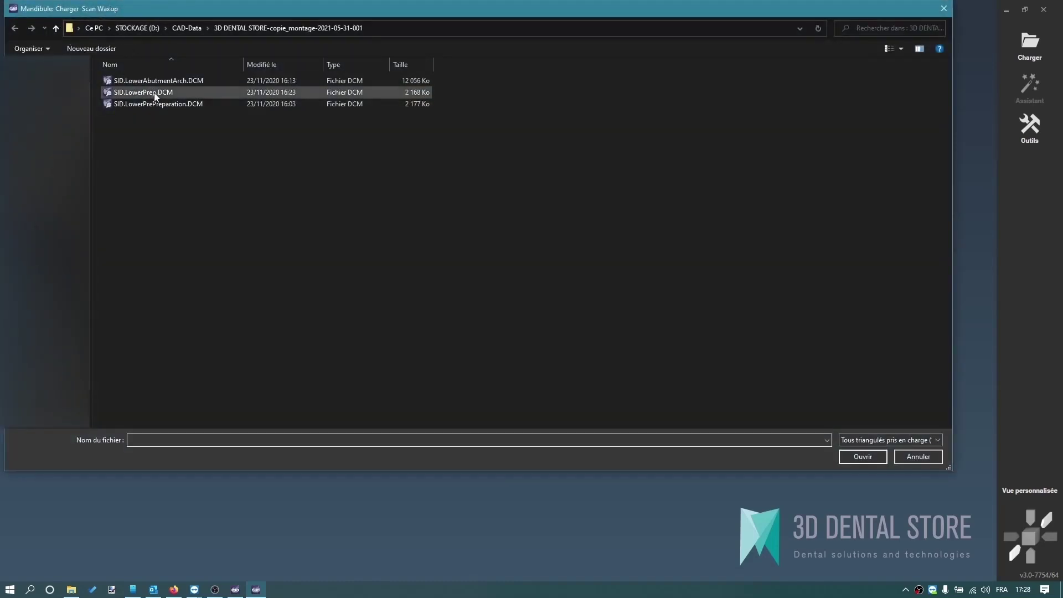
double_click(154, 92)
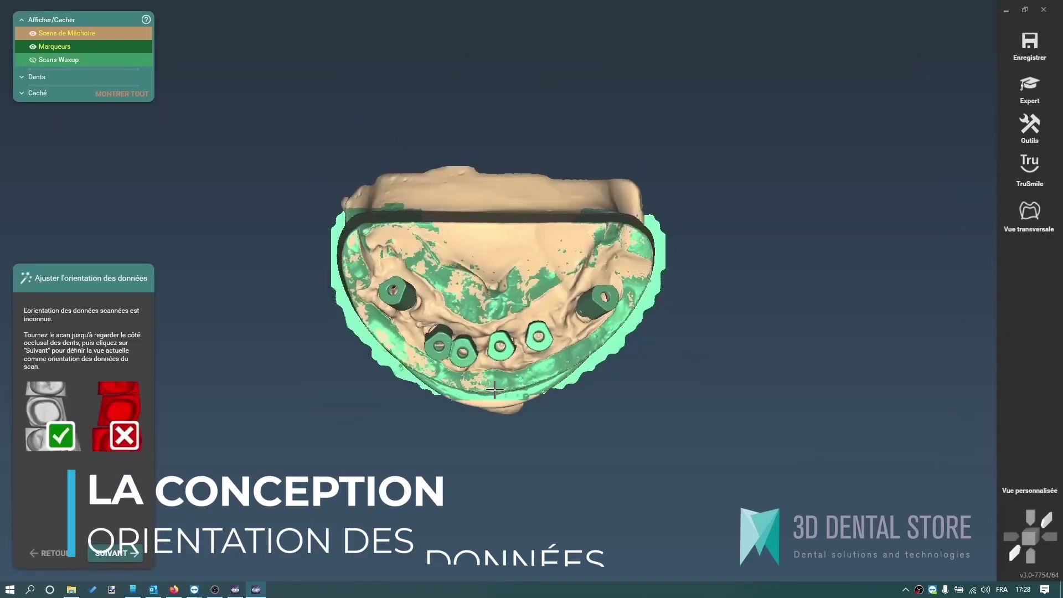
Orient the scans to the occlusal view and choose GENERIQUE MULTI COMPATIBLE V1, NO, M-U NP/RP as the implant for tooth 35.
right_drag(493, 370, 493, 372)
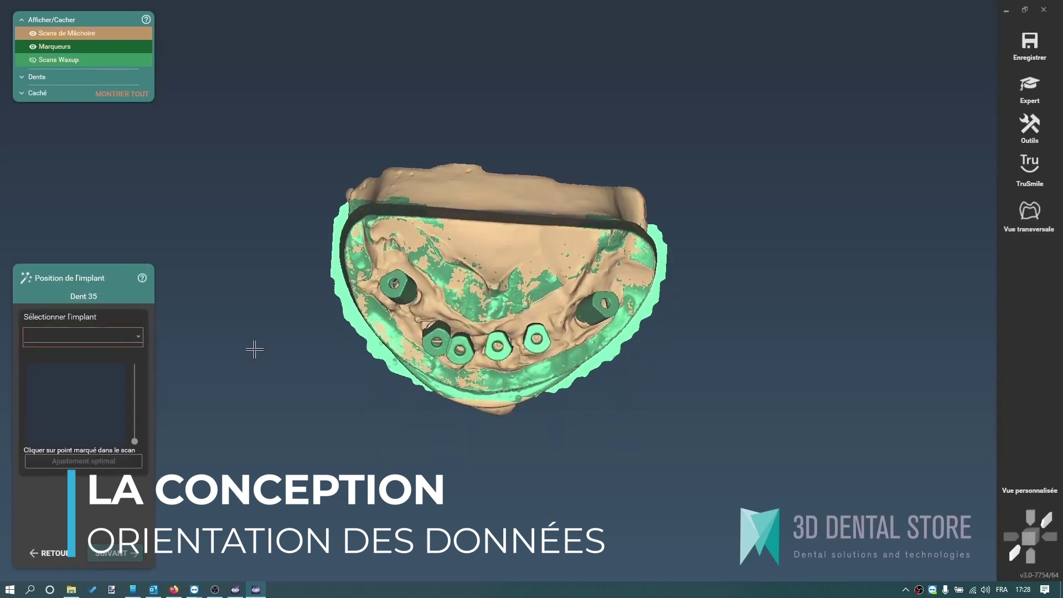
click(128, 334)
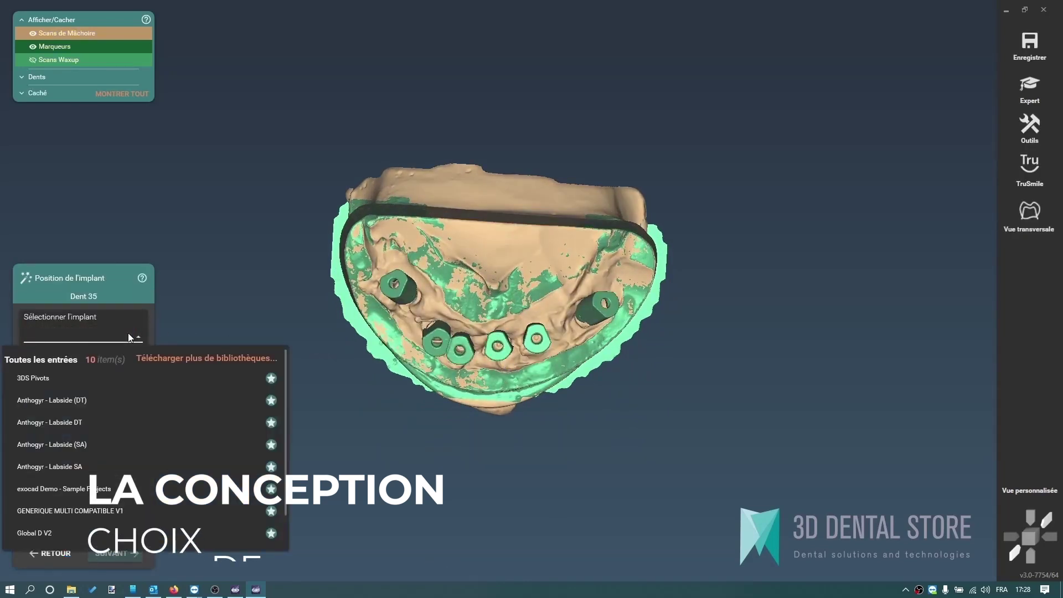
click(61, 509)
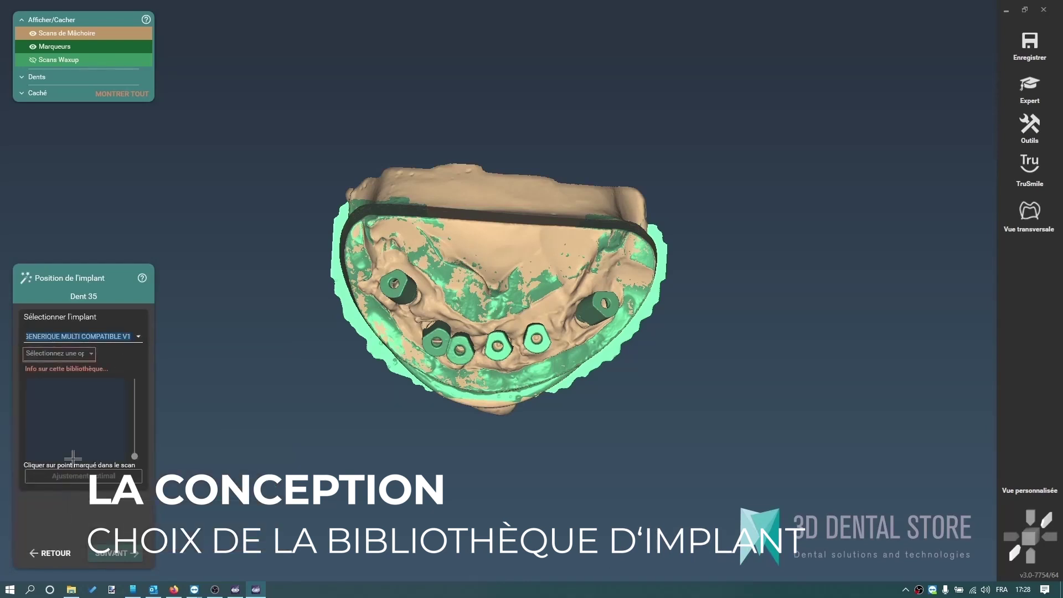
click(78, 353)
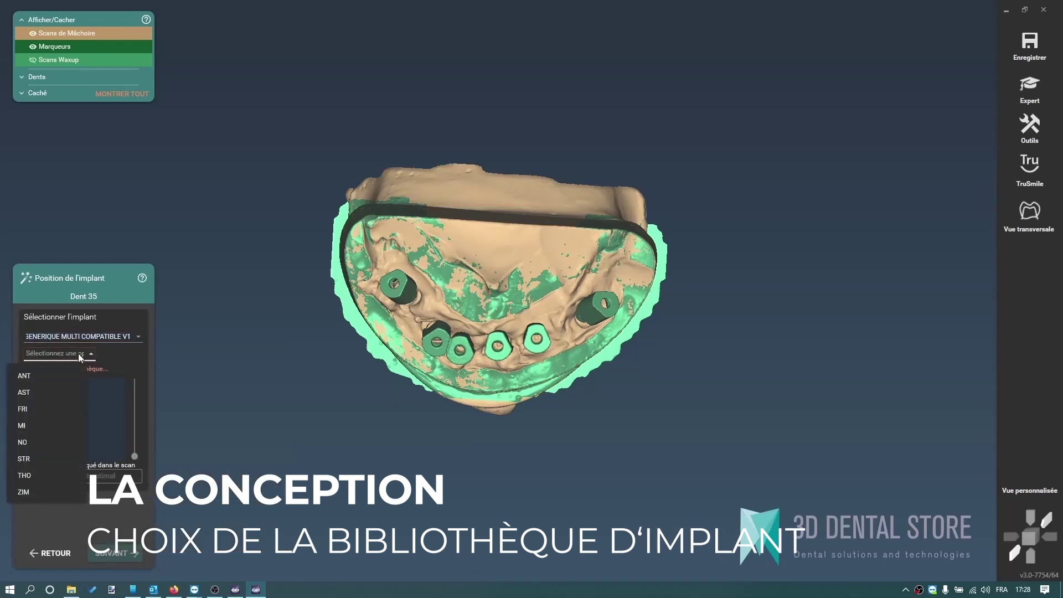
click(61, 443)
click(119, 354)
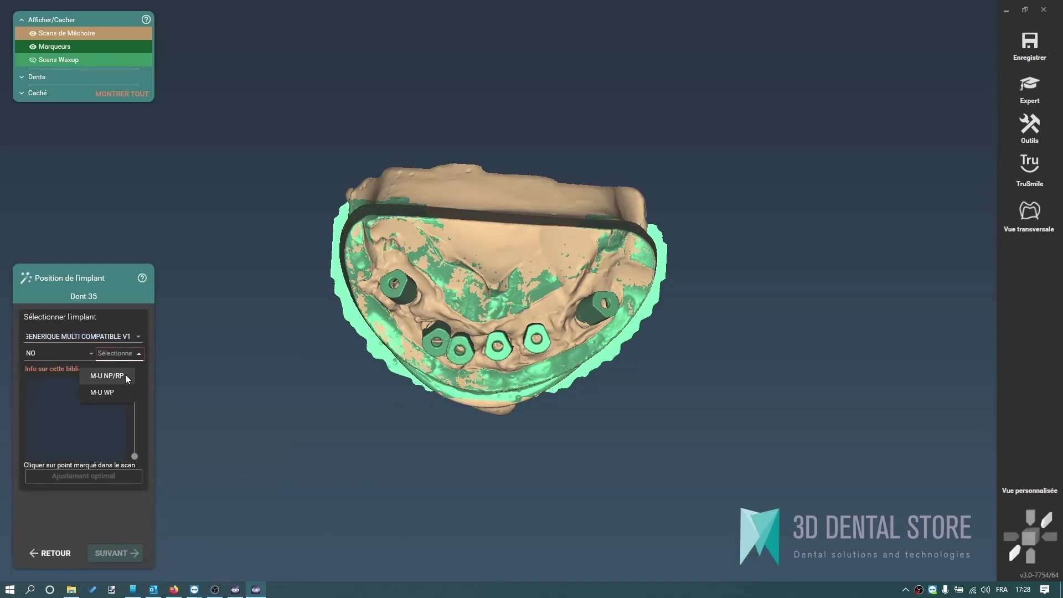
click(125, 376)
Best-fit the tooth 35 implant to its marked scanbody using only the upper part for matching, and accept the unofficial library.
click(453, 399)
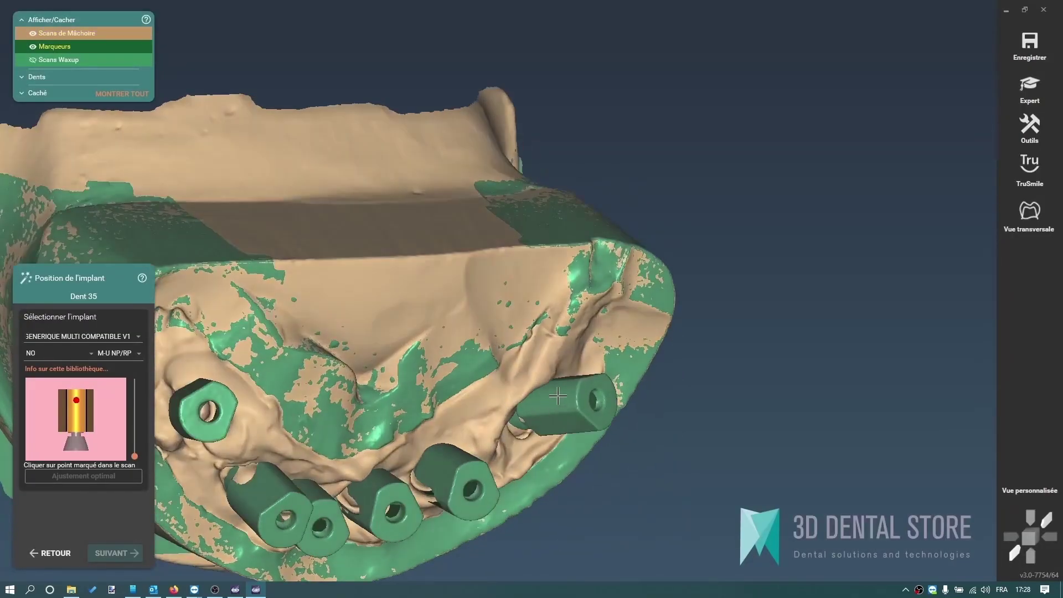
click(558, 445)
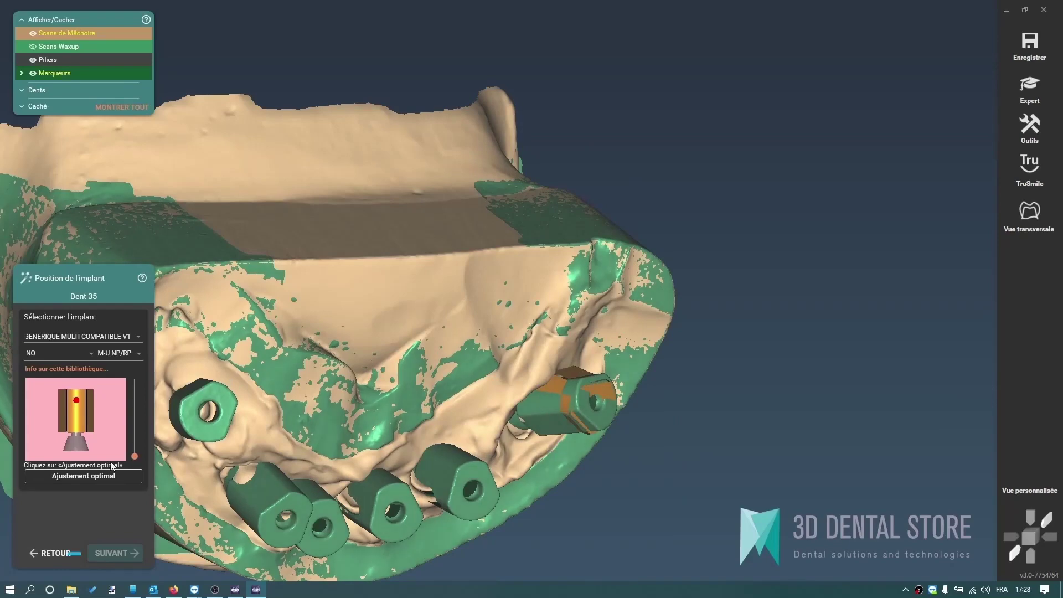
scroll(612, 407, up, 4)
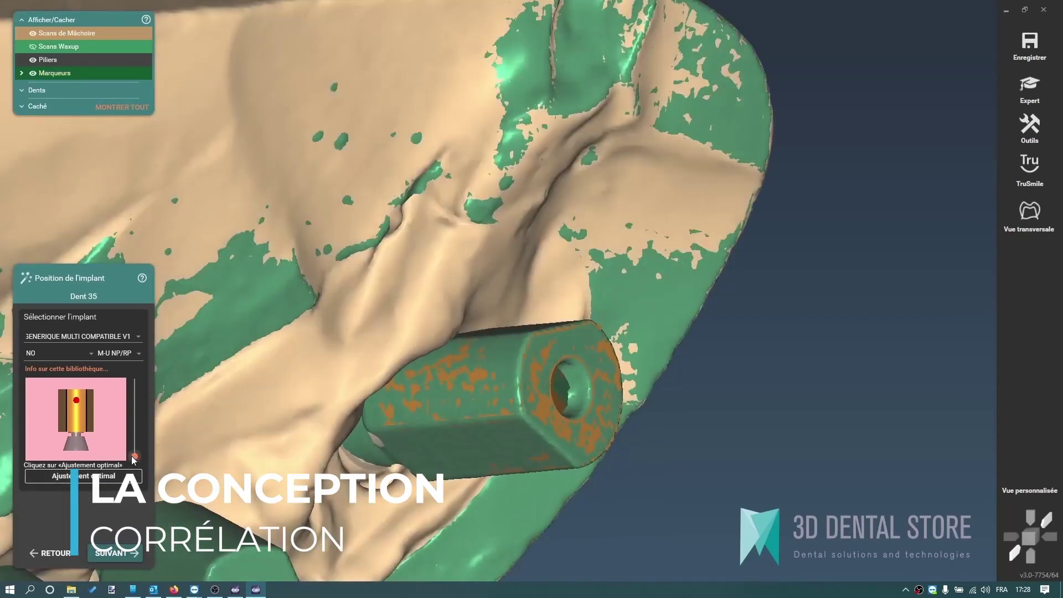
drag(134, 458, 136, 418)
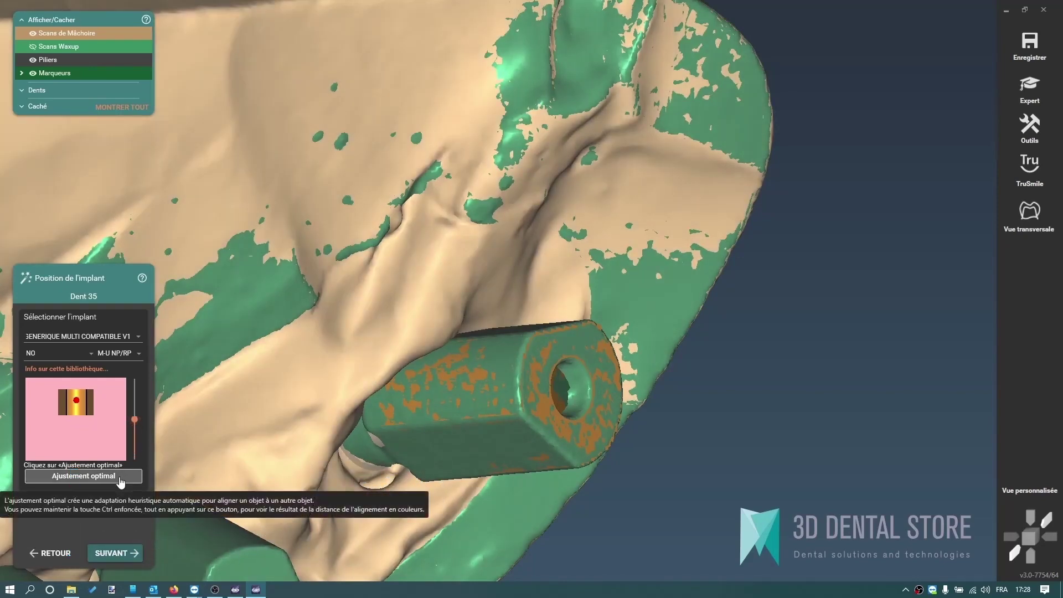
scroll(342, 443, down, 6)
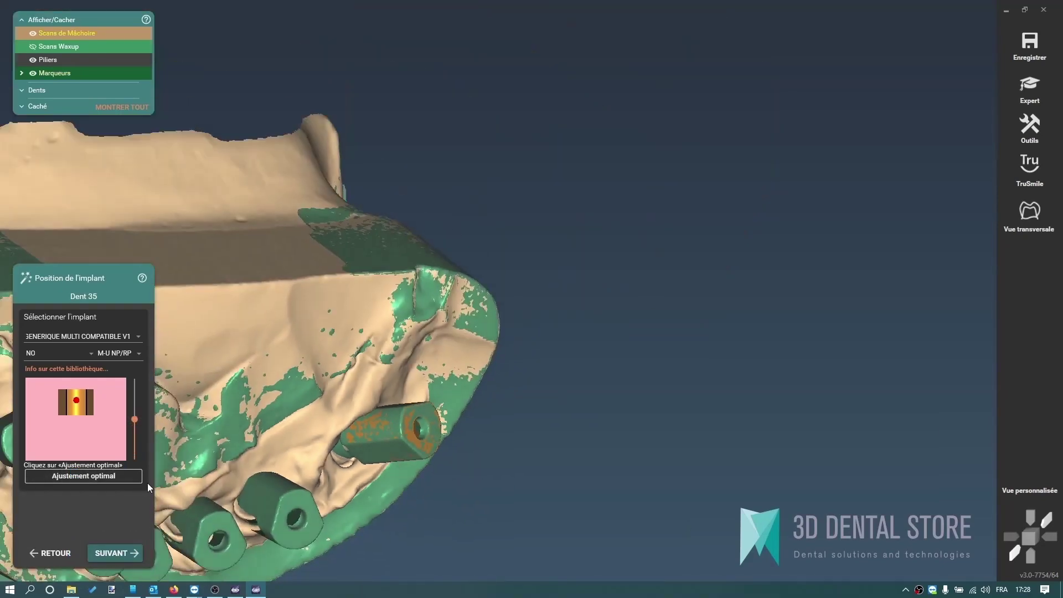
click(141, 482)
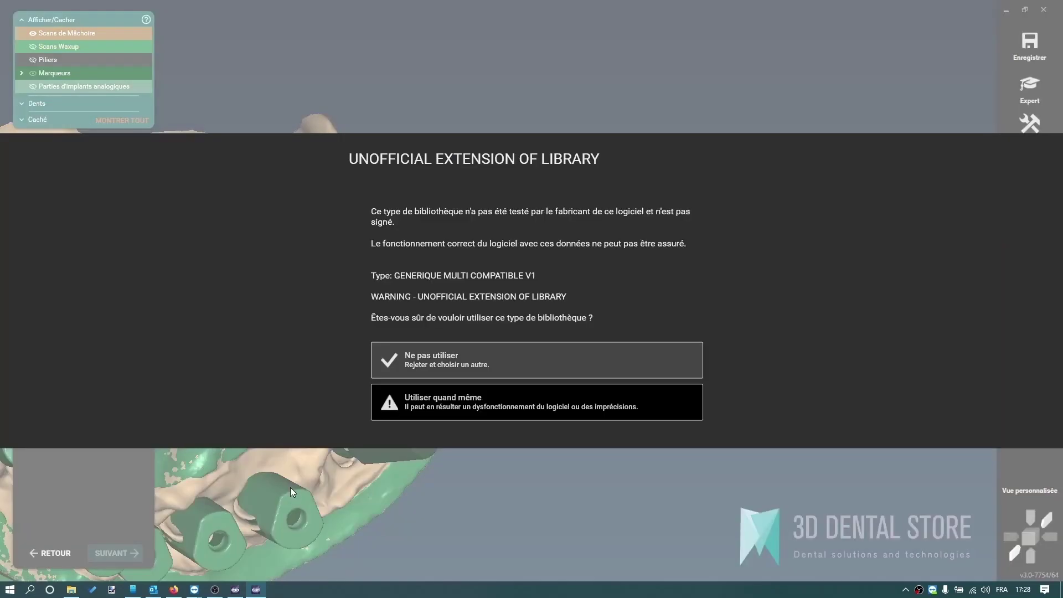
click(390, 408)
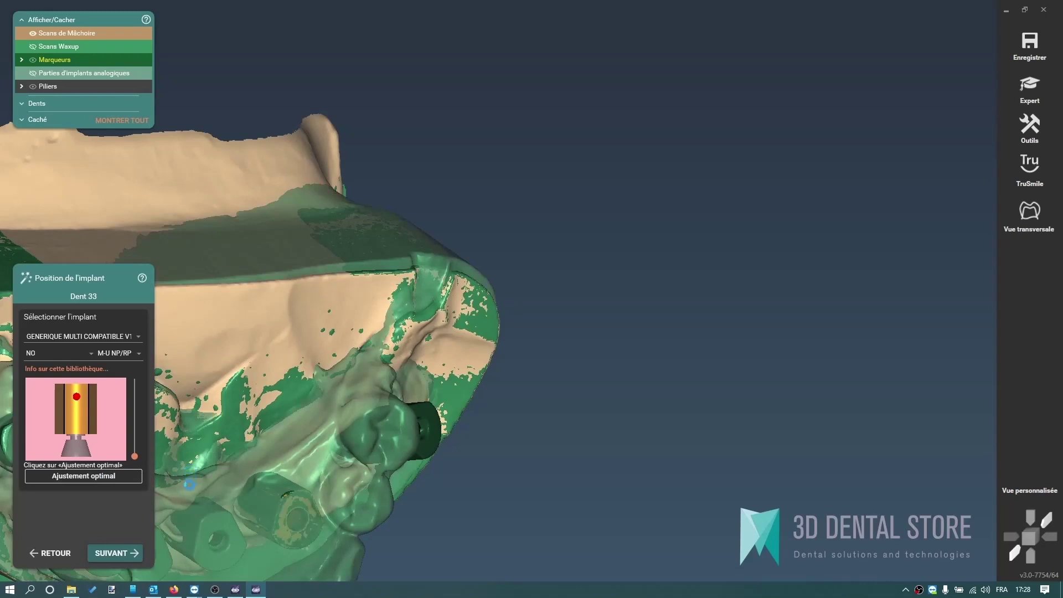
Confirm the implant position for tooth 33 and choose to use the unofficial library anyway.
key(Return)
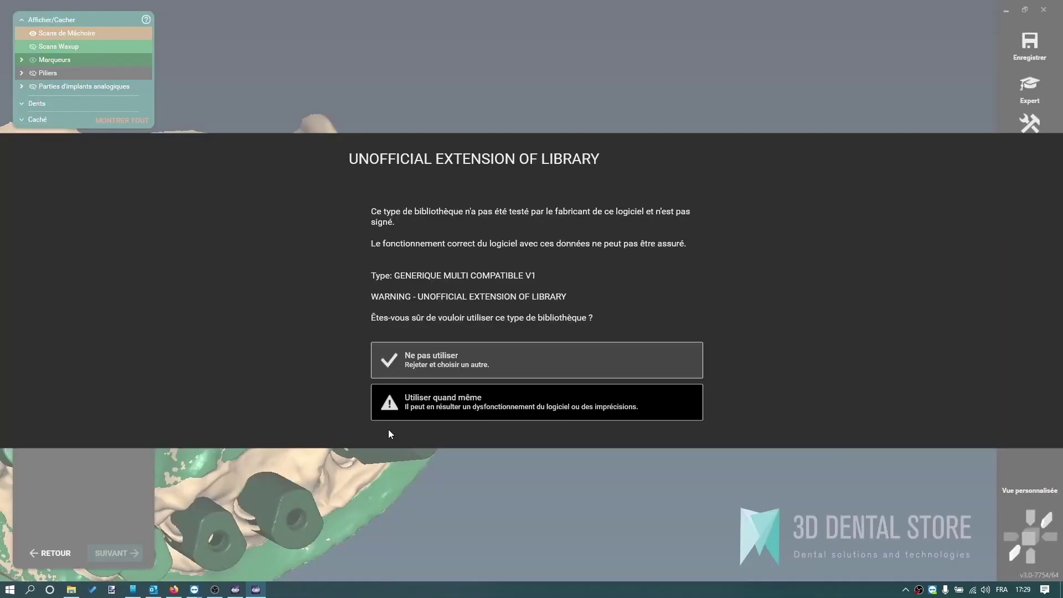
click(389, 415)
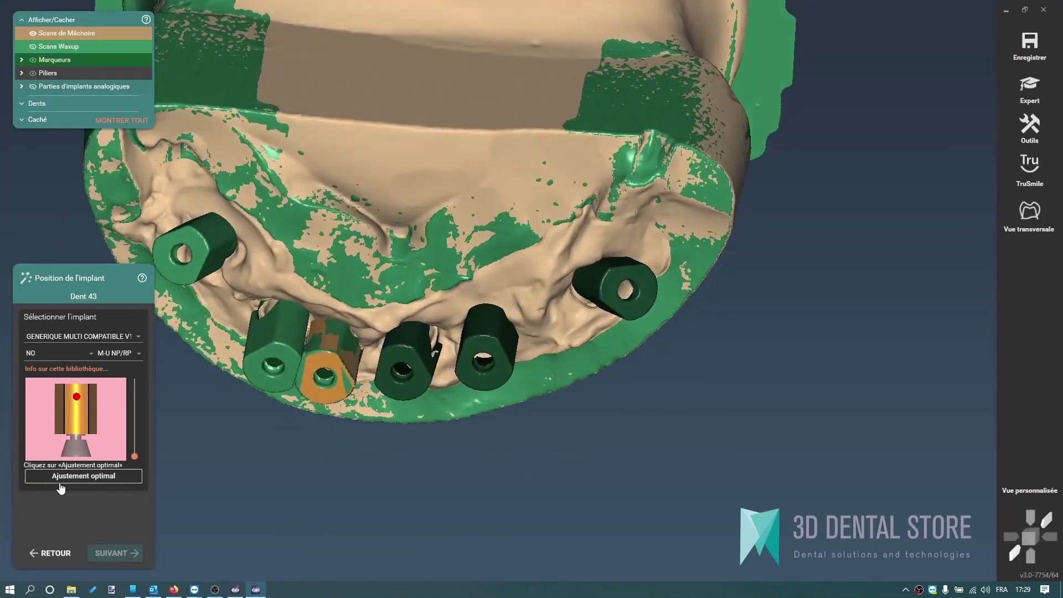
Best-fit the tooth 43 implant to its scanbody, confirm the position and accept the unofficial library.
click(60, 483)
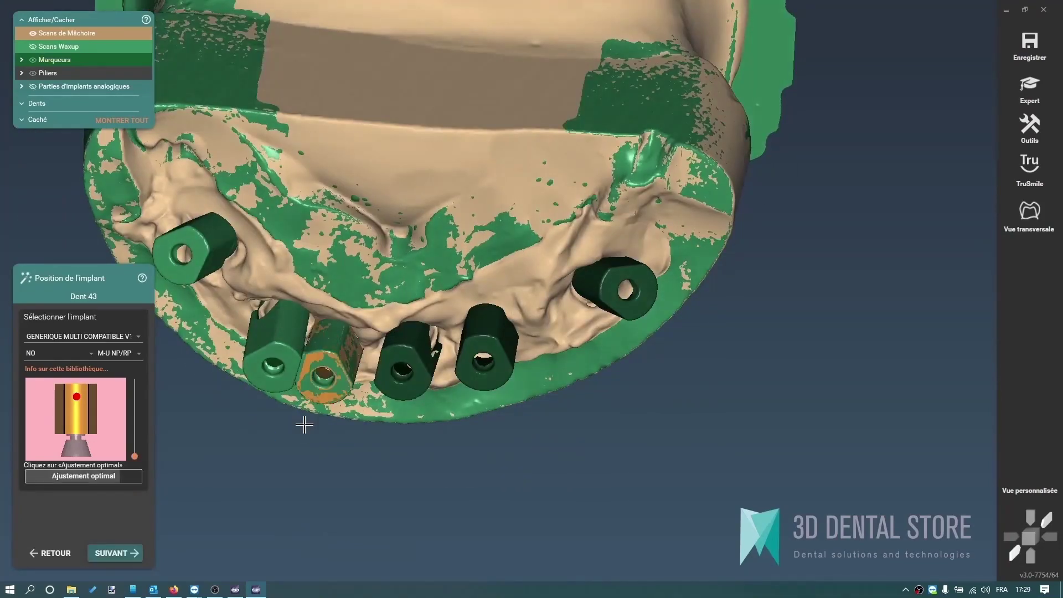
scroll(316, 371, up, 5)
mouse_move(316, 371)
right_down()
mouse_move(302, 312)
mouse_move(285, 368)
mouse_move(284, 316)
mouse_move(280, 380)
right_up()
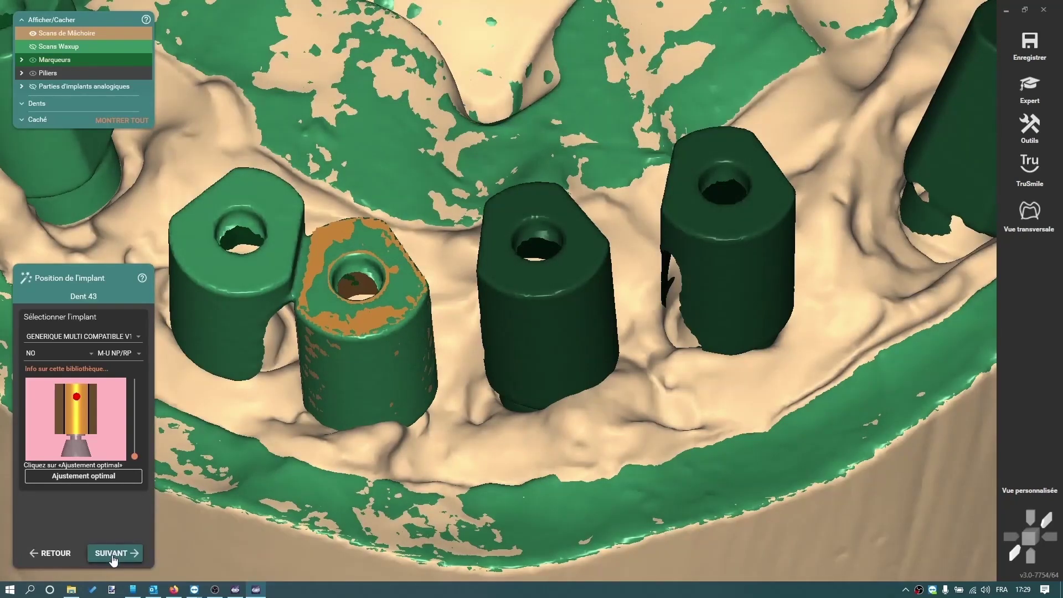
click(112, 555)
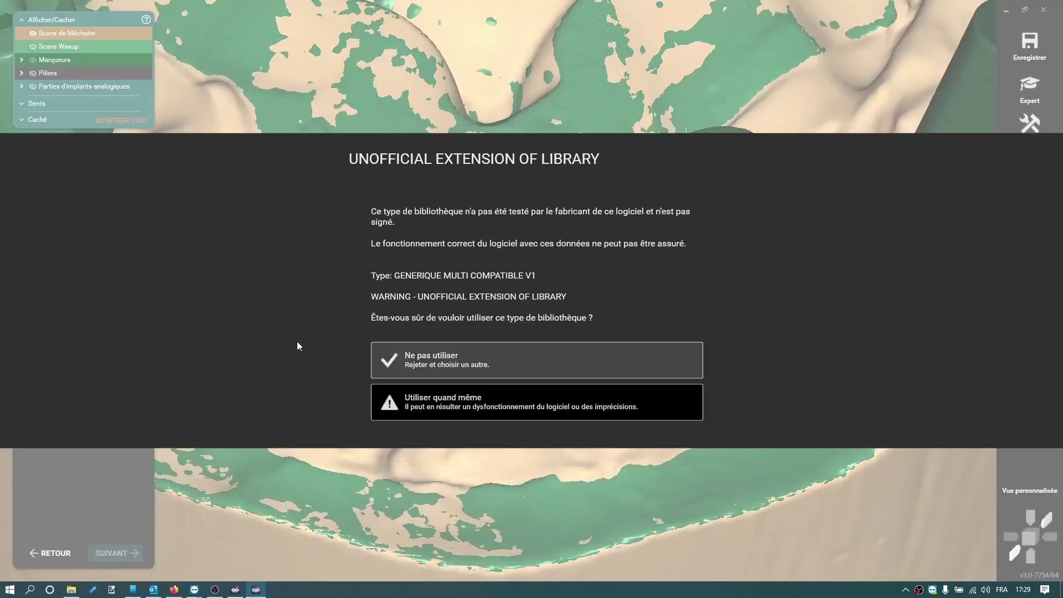
click(416, 406)
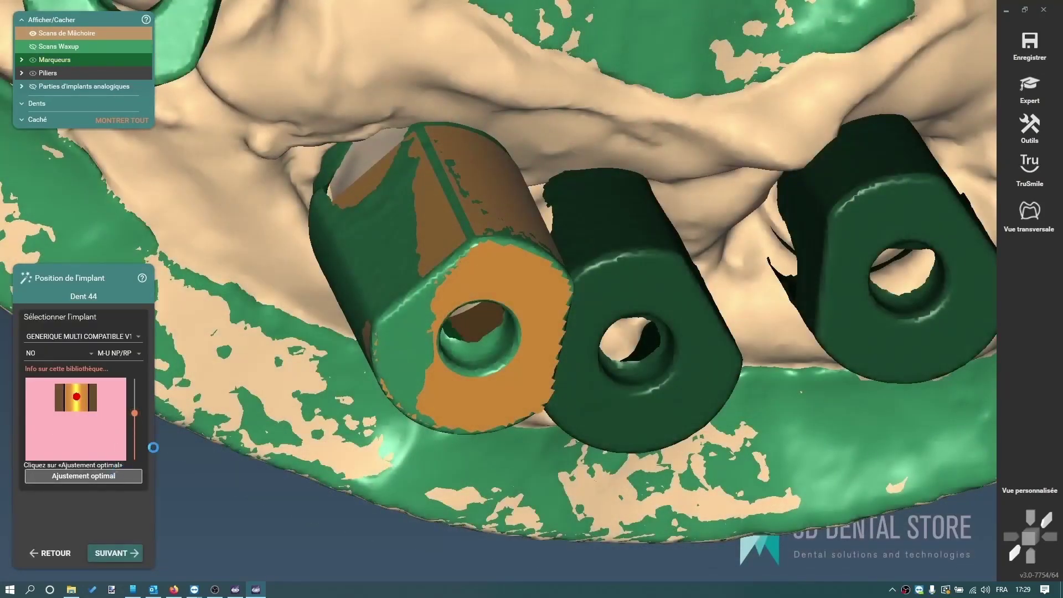
Check the tooth 44 marker fit up close and open the LowerAbutmentArch scan for surface editing.
right_drag(336, 377, 518, 362)
scroll(551, 275, up, 6)
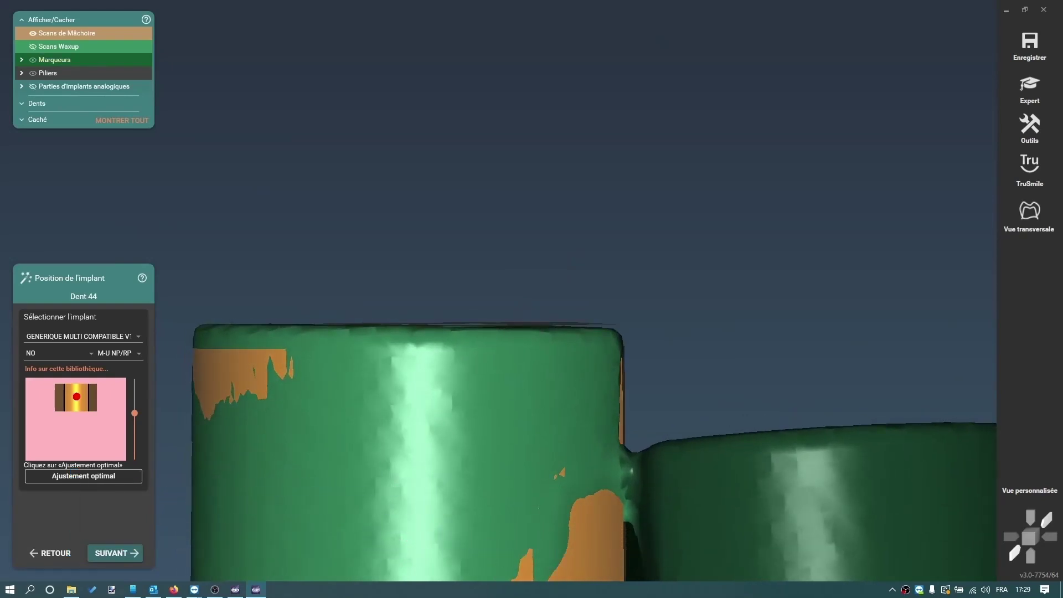
right_click(570, 394)
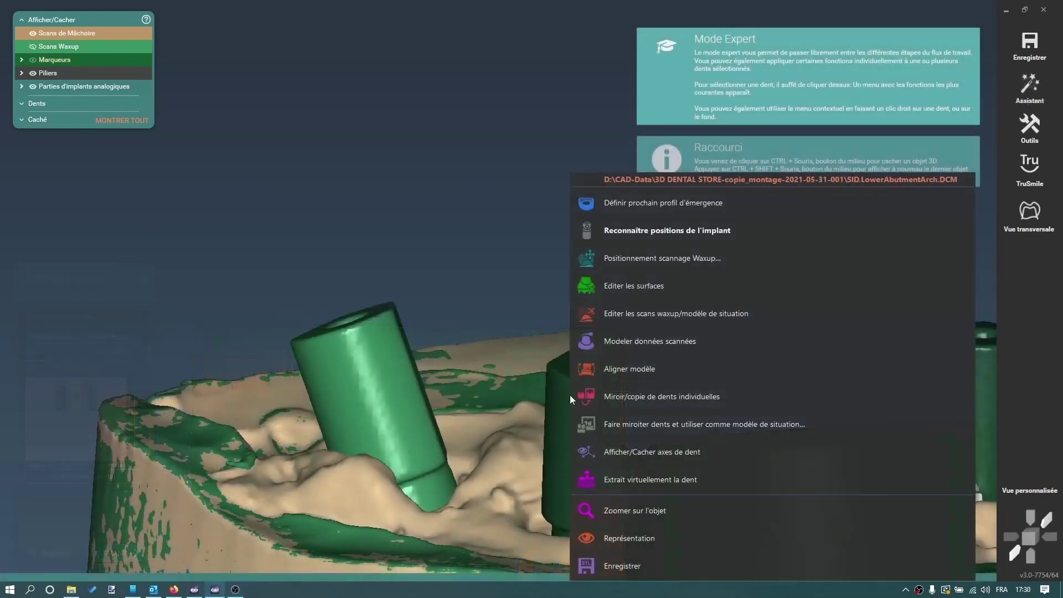
click(621, 280)
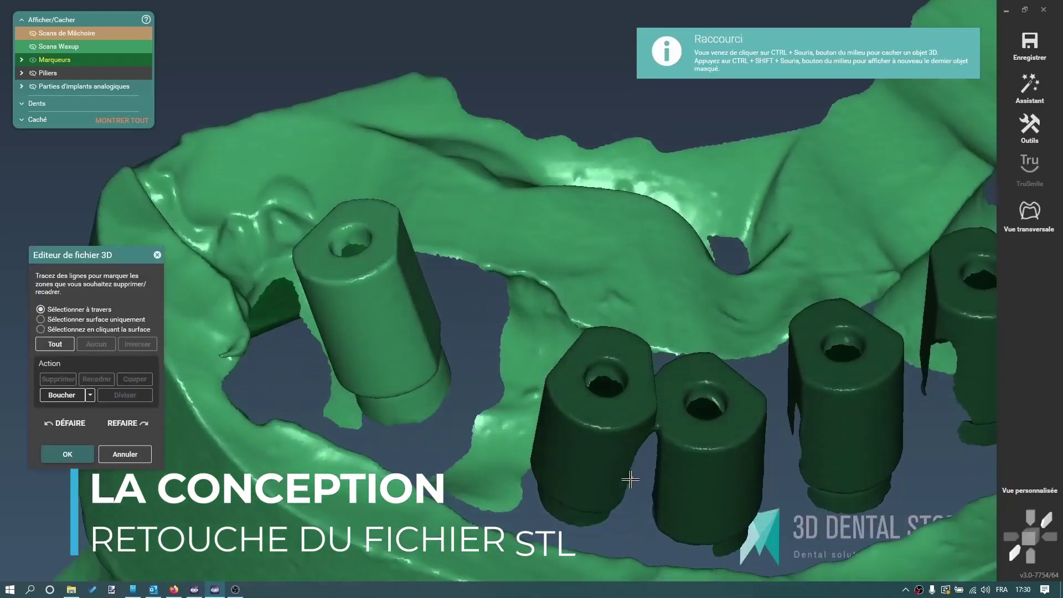
Outline the thin mesh bridge joining the tooth 44 scanbody to its neighbour with a through-selection and remove it.
right_drag(630, 480, 556, 266)
scroll(505, 226, up, 6)
click(533, 189)
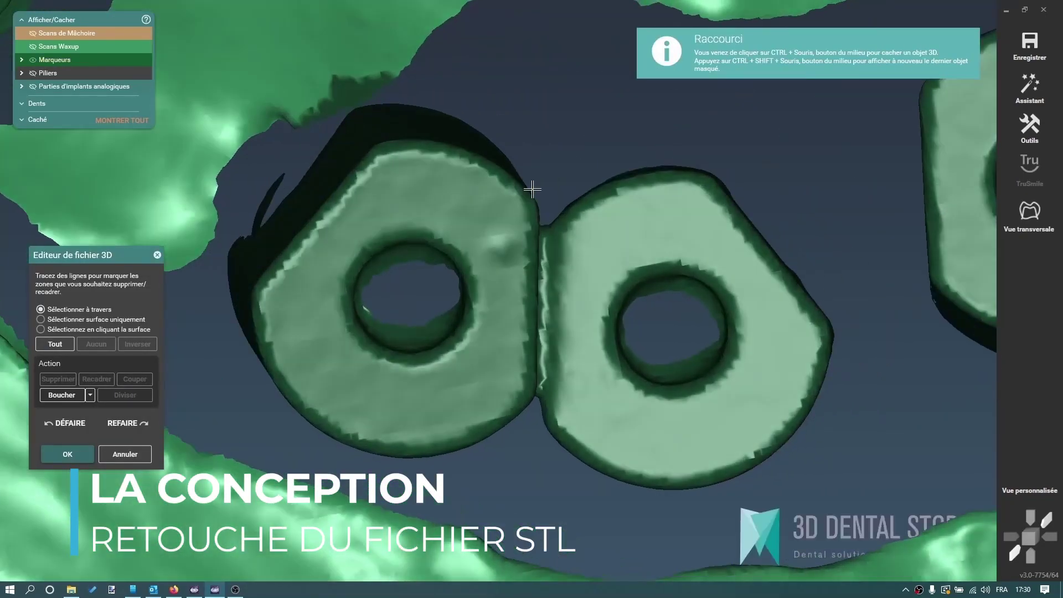
click(527, 436)
click(549, 443)
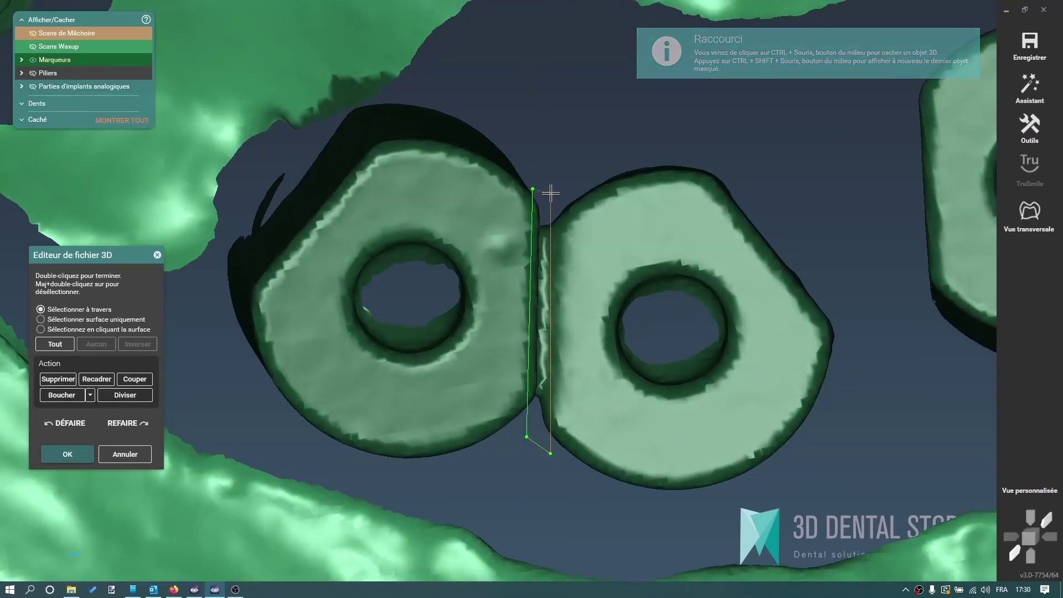
double_click(549, 197)
right_drag(394, 372, 391, 388)
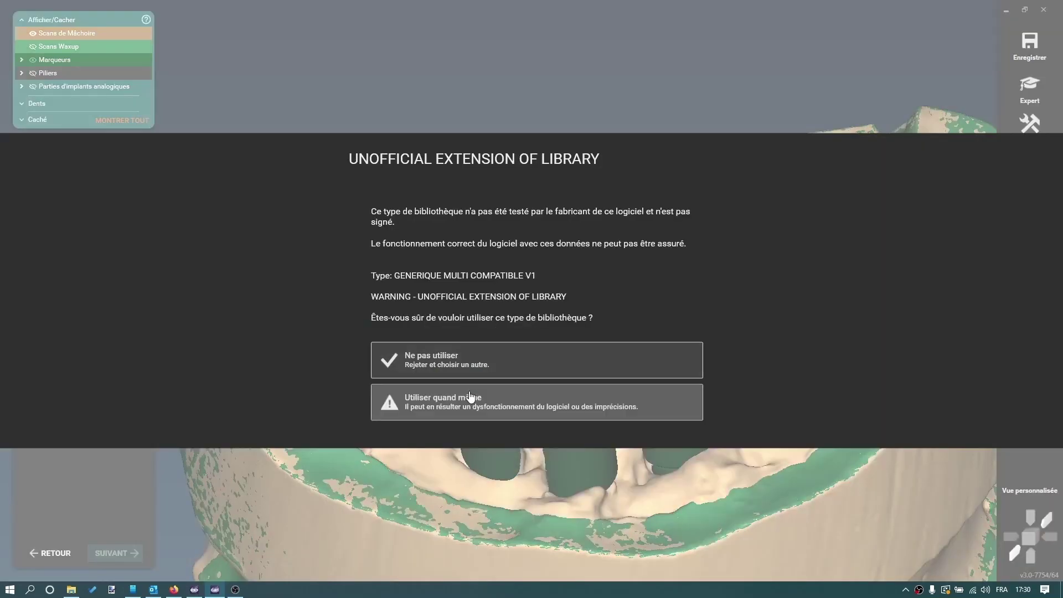
Accept the unofficial library, best-fit the tooth 44 implant using only the upper part of its scanbody, and confirm the position.
click(525, 395)
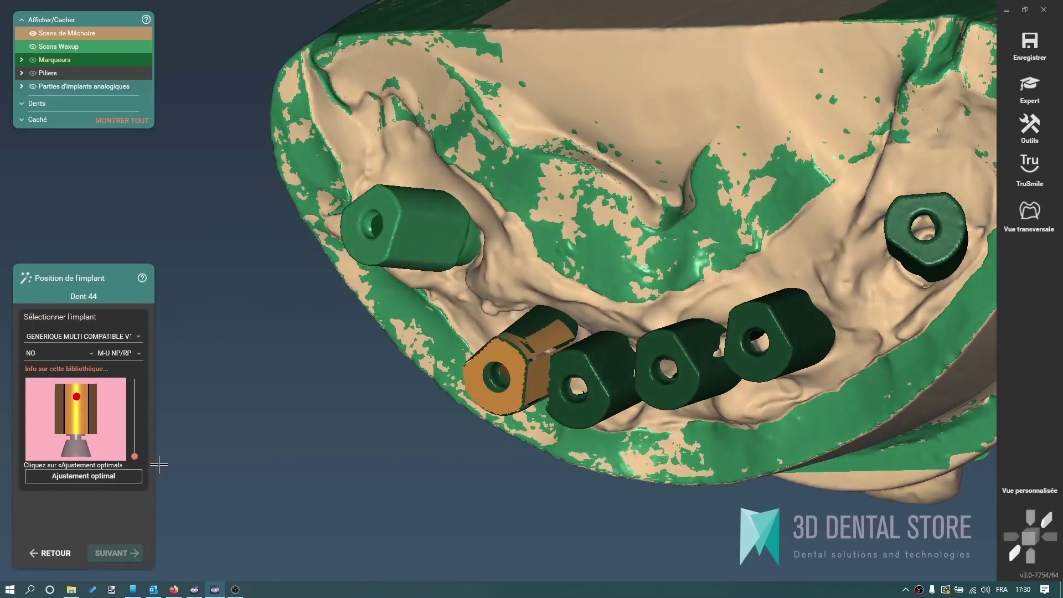
click(133, 475)
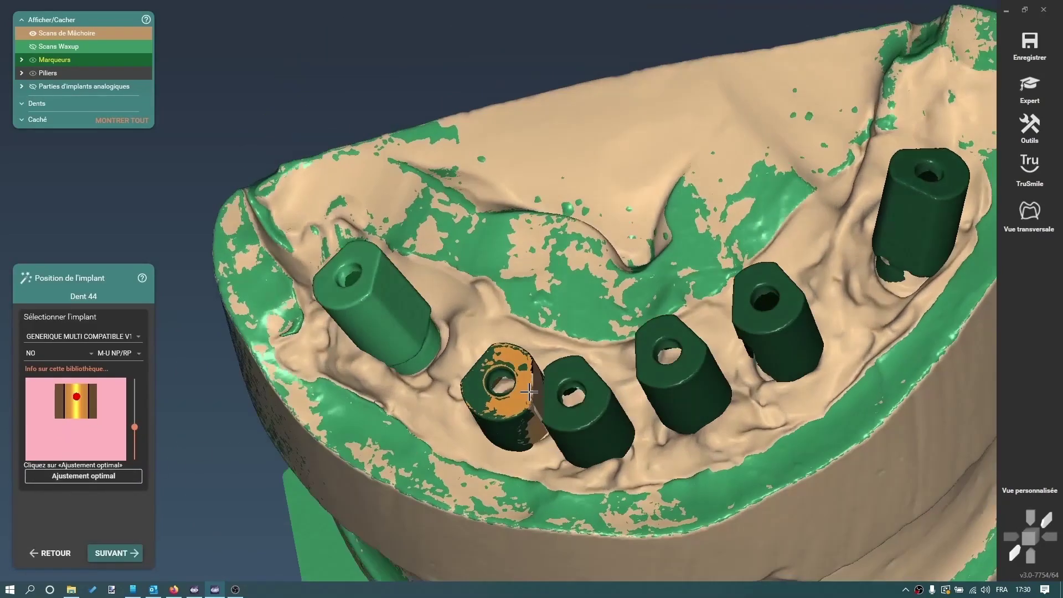
scroll(529, 392, up, 10)
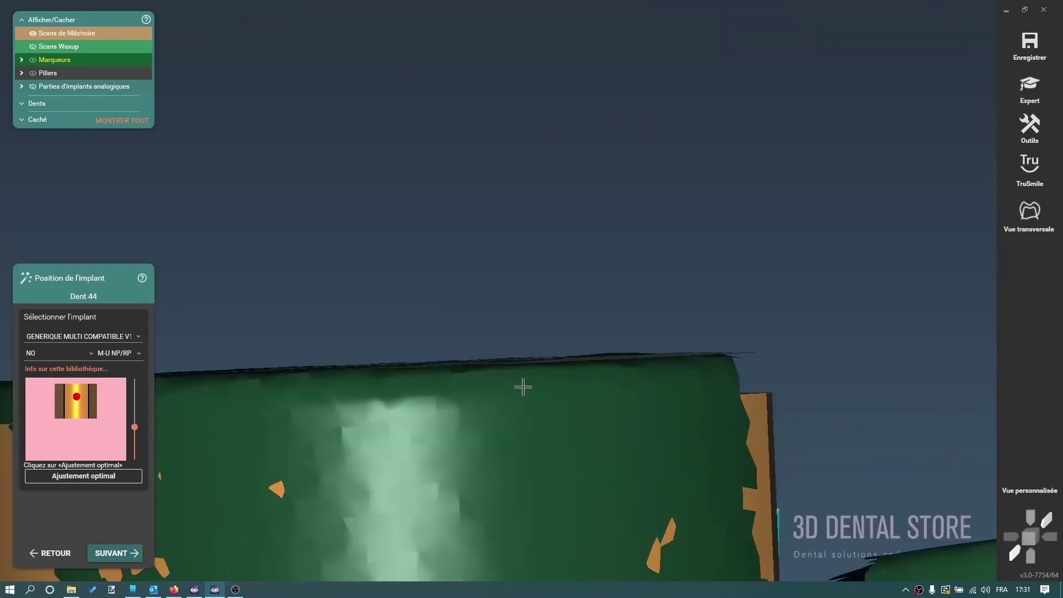
scroll(522, 387, down, 5)
drag(135, 427, 135, 412)
click(124, 474)
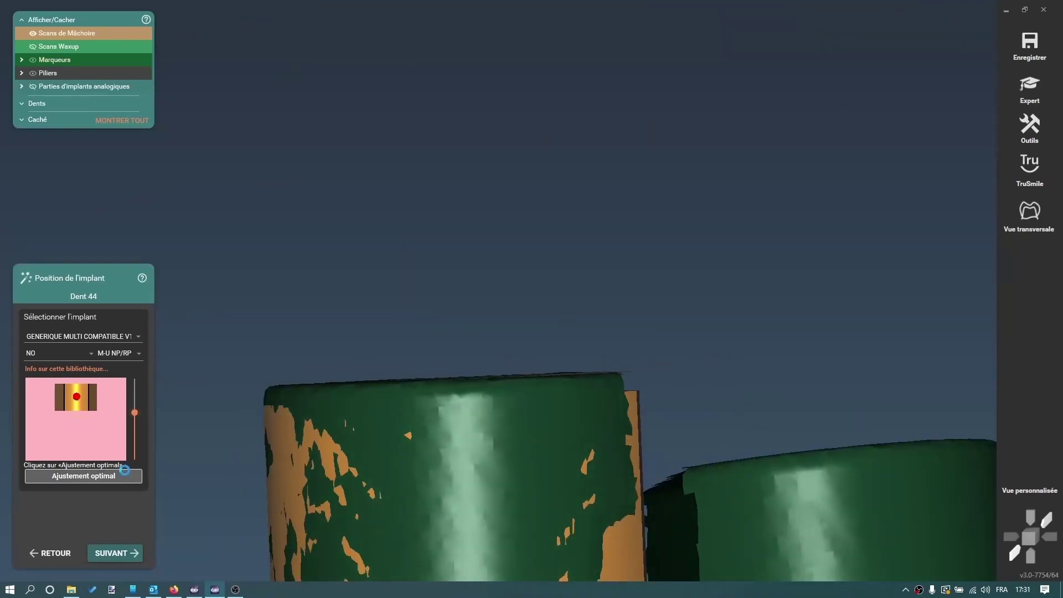
right_drag(394, 418, 423, 420)
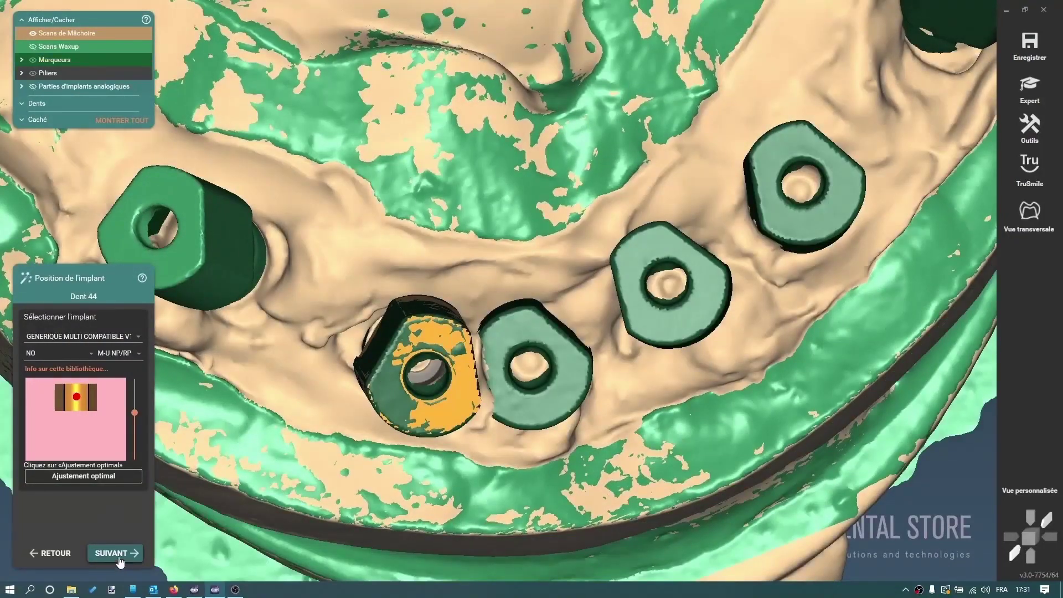
click(119, 559)
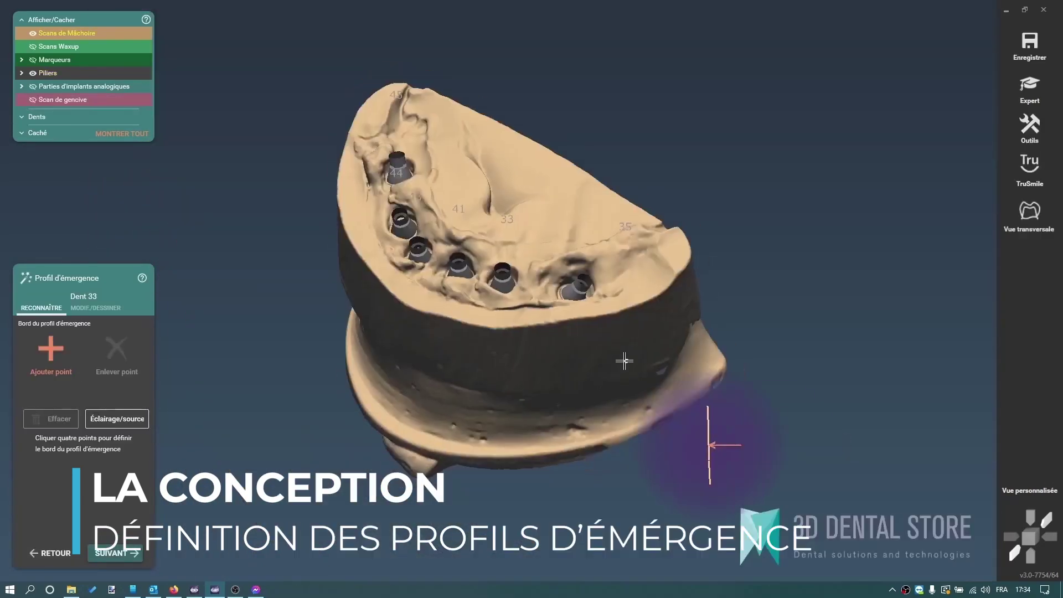
Inspect the waxup against the jaw scan and open waxup scan positioning for the LowerPrePreparation scan.
scroll(499, 269, up, 5)
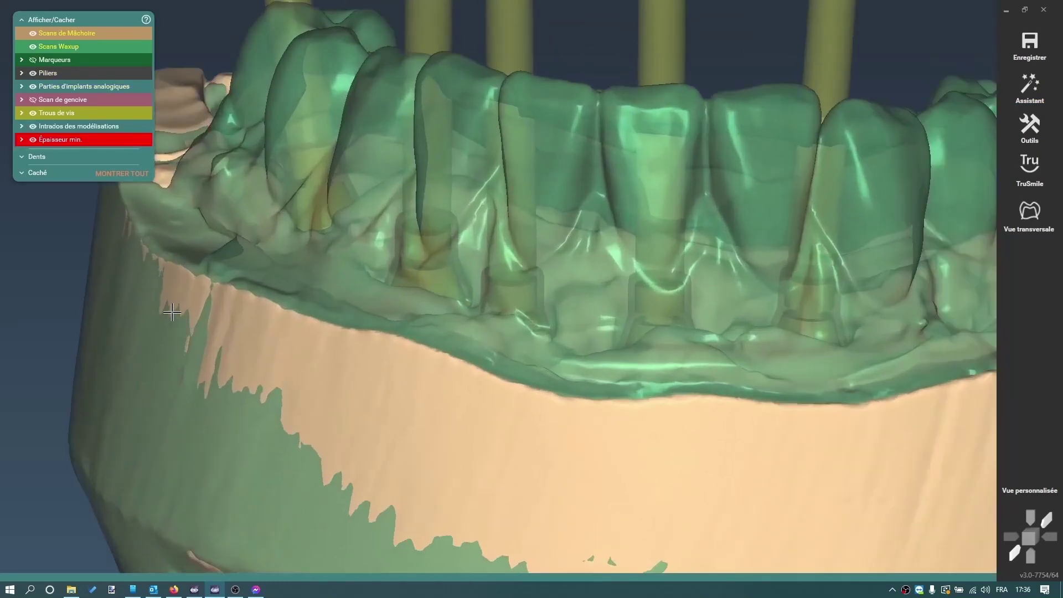
middle_click(165, 221)
right_drag(498, 299, 499, 301)
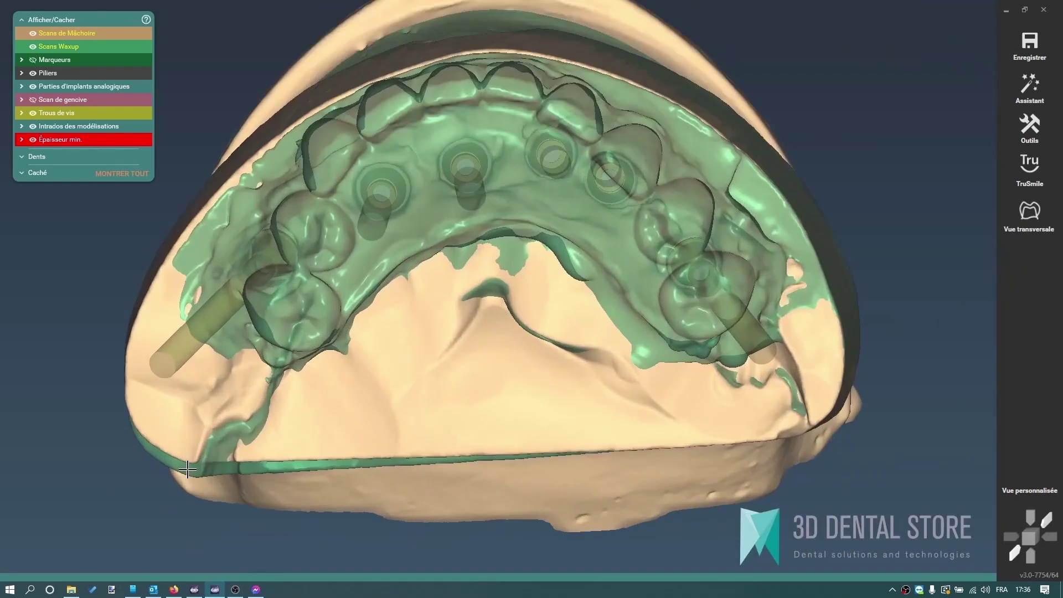
right_click(188, 469)
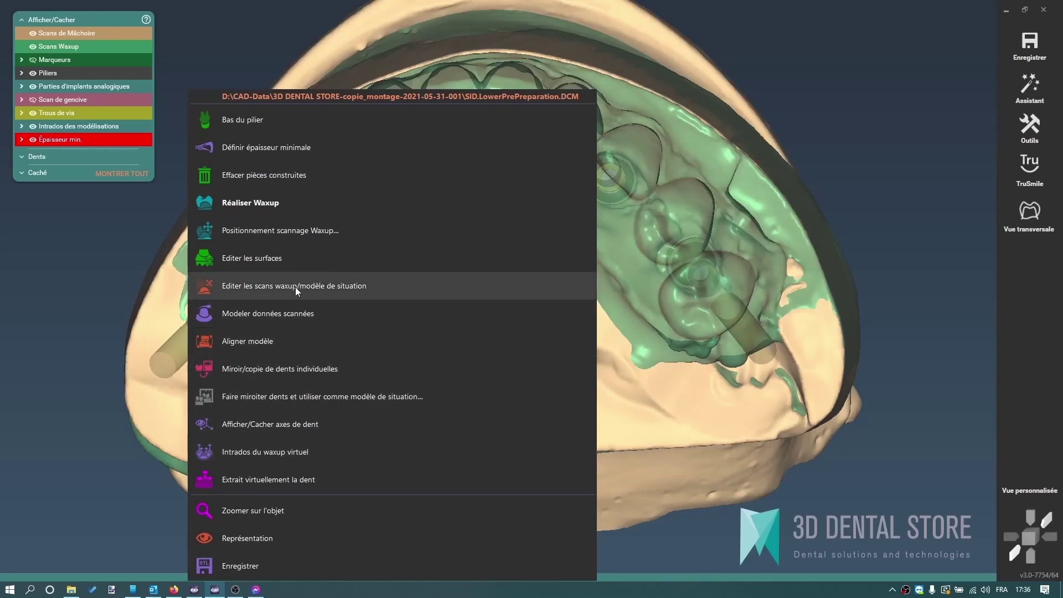
click(299, 233)
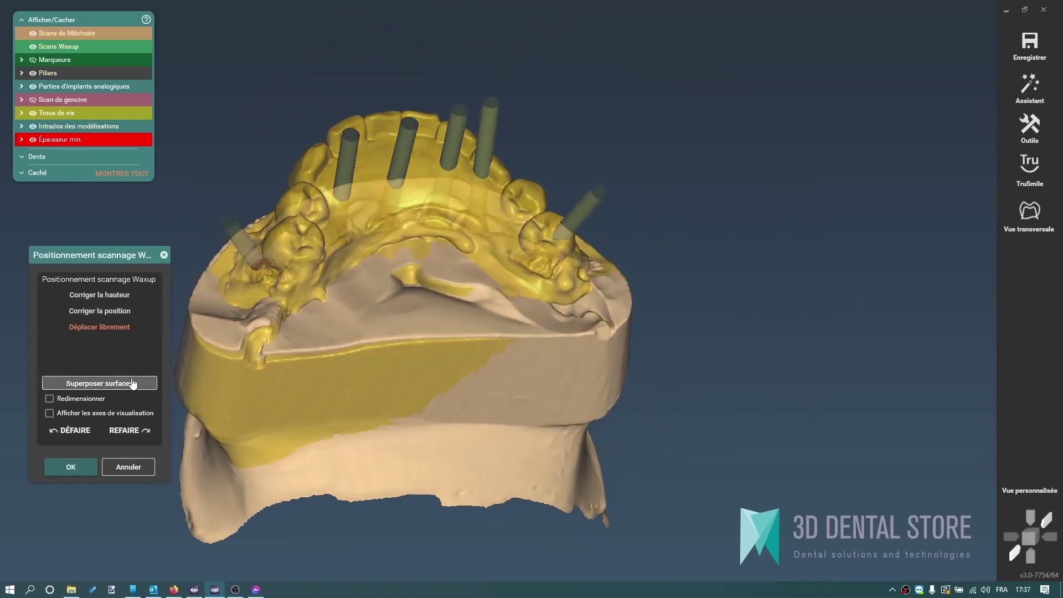
Superimpose the waxup scan on the jaw scan using one matching point pair on the rear edge, and accept the corrected position.
click(132, 383)
scroll(210, 356, up, 5)
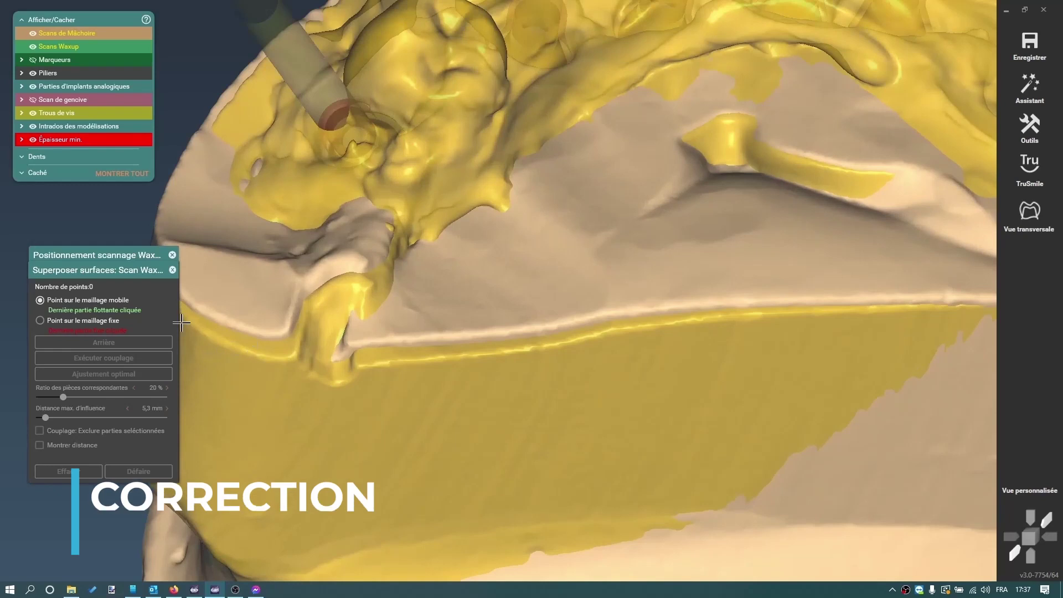
key(ctrl)
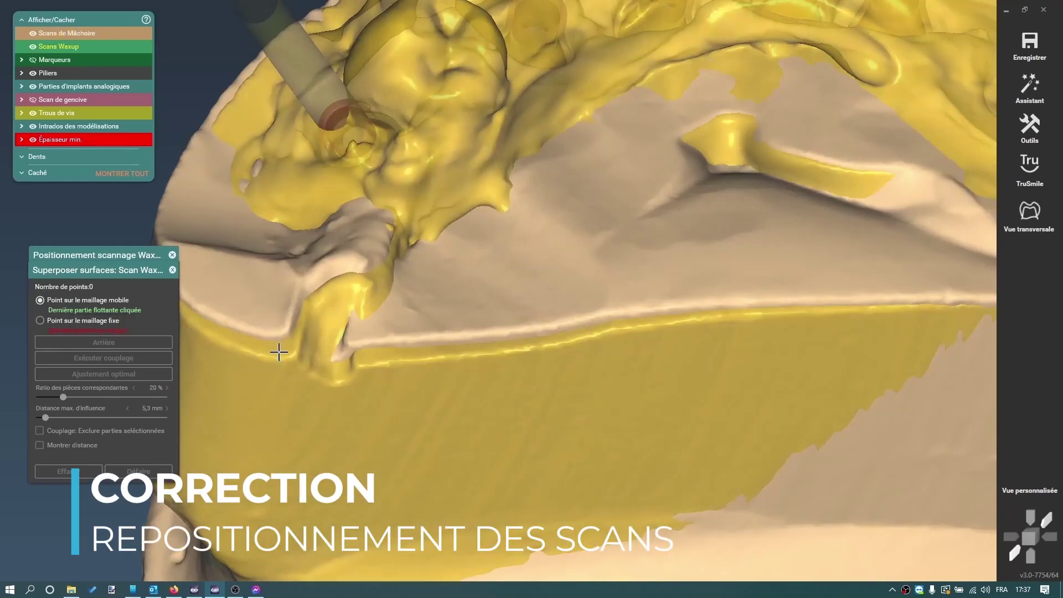
click(279, 352)
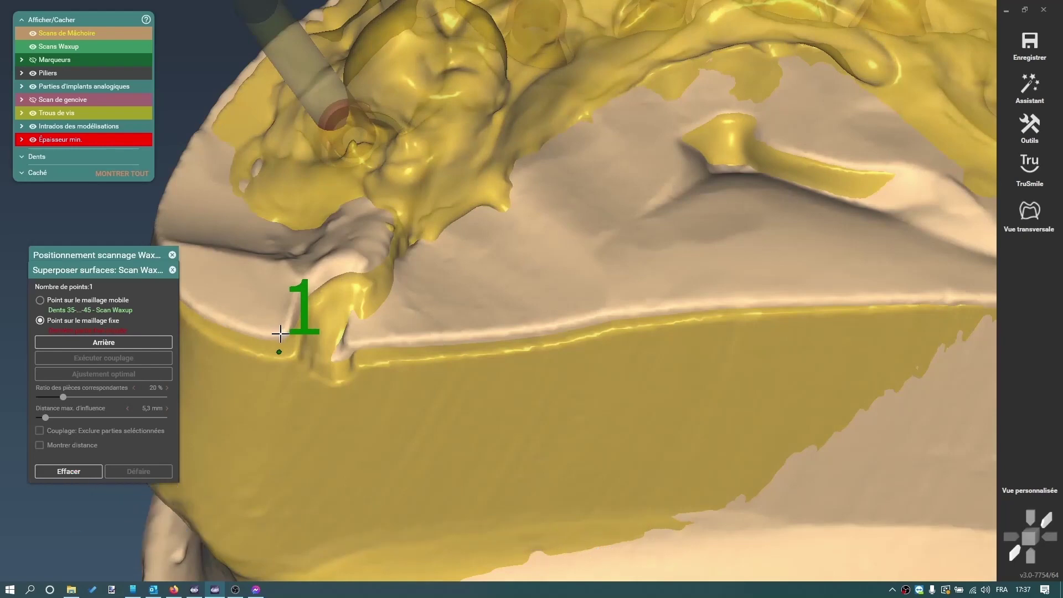
click(281, 334)
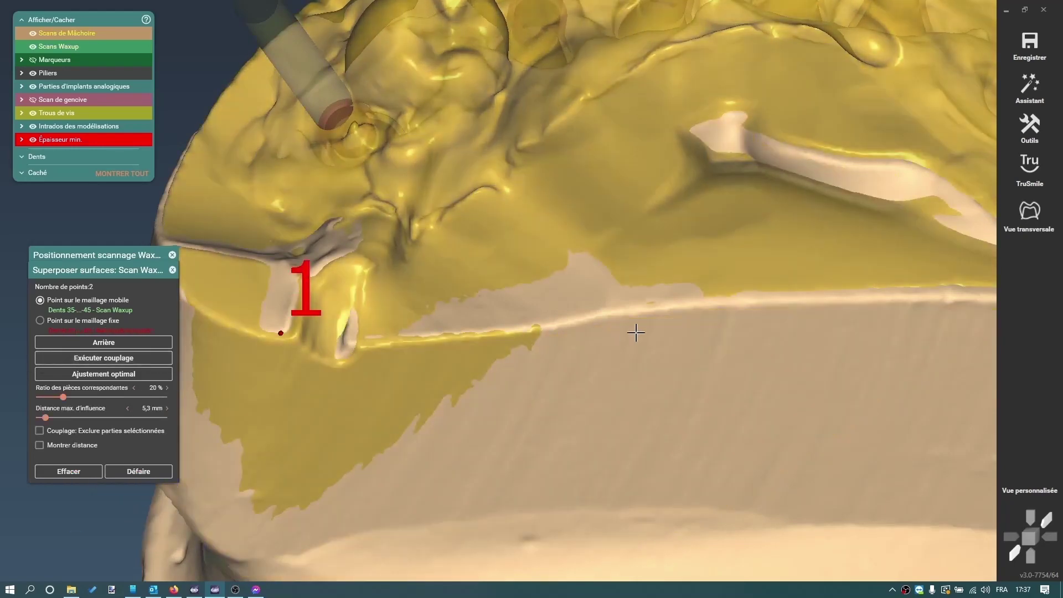
scroll(743, 310, down, 5)
click(111, 360)
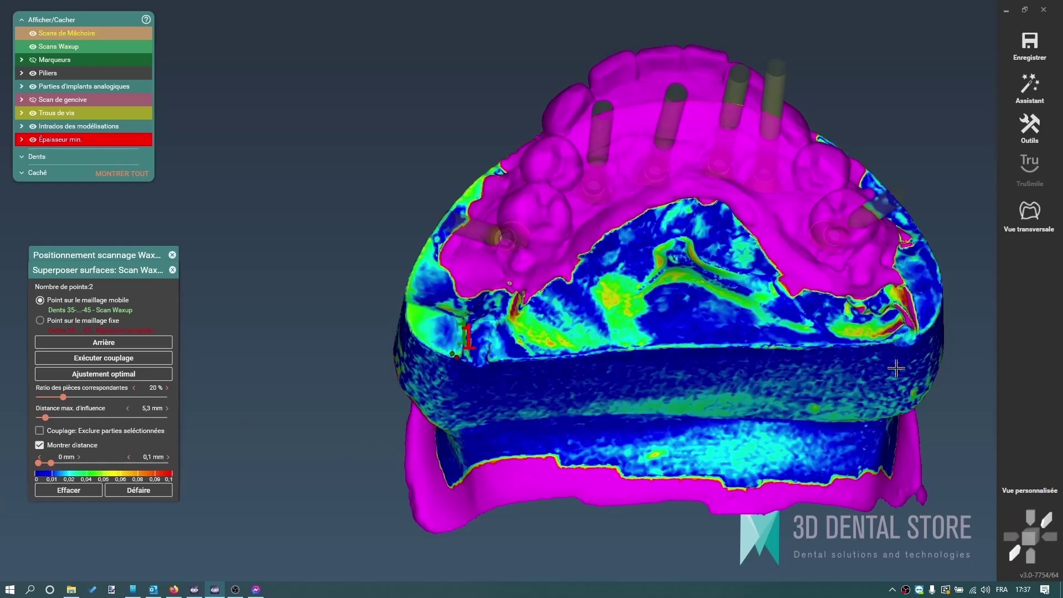
click(172, 271)
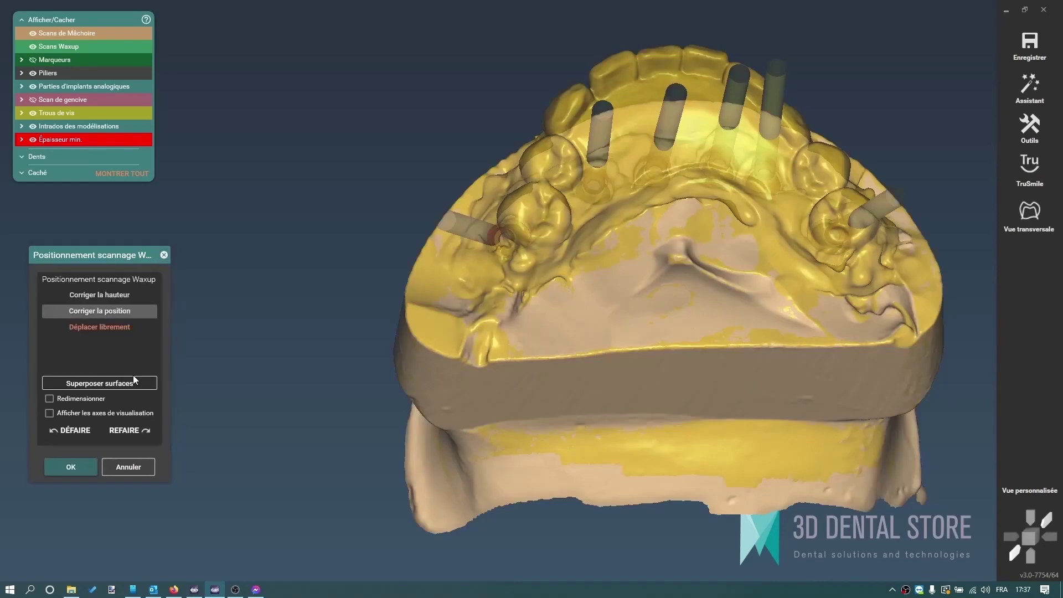
click(80, 467)
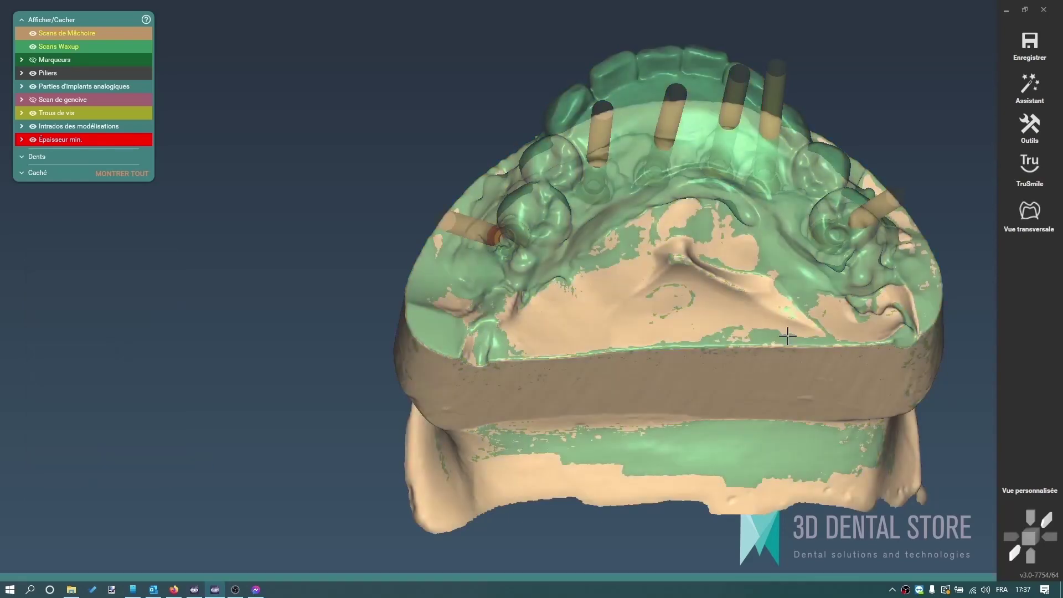
Open the waxup scan of teeth 35 to 45 for surface editing.
click(1030, 126)
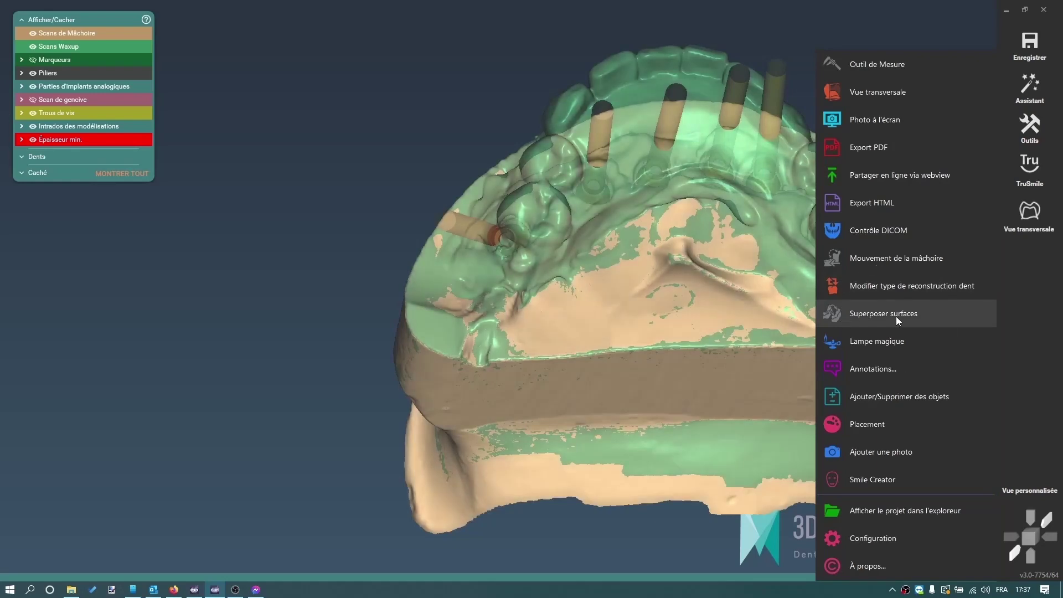
middle_click(720, 308)
right_drag(333, 369, 296, 135)
right_click(398, 76)
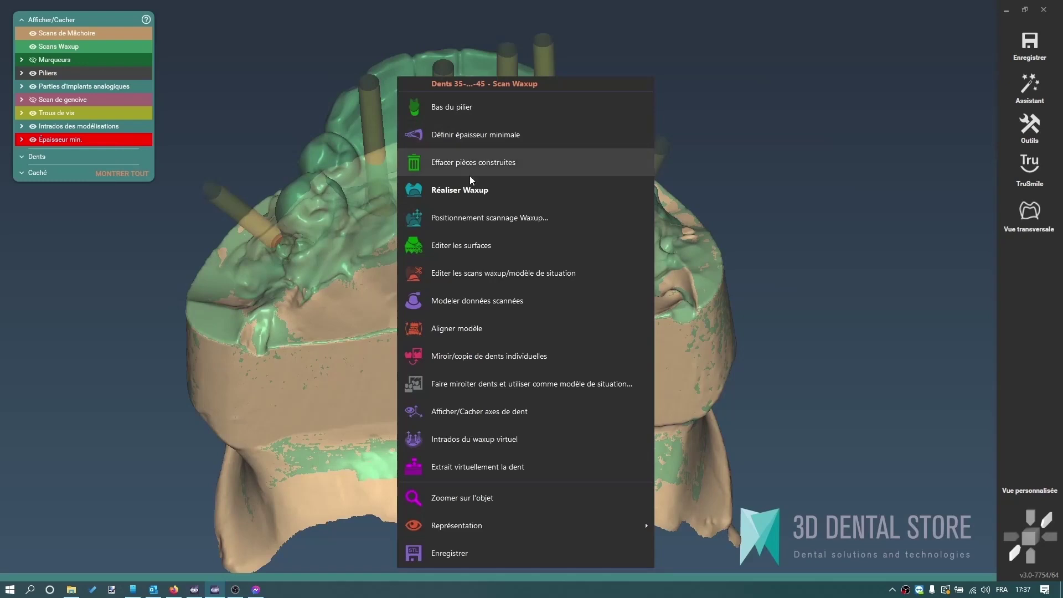
click(463, 244)
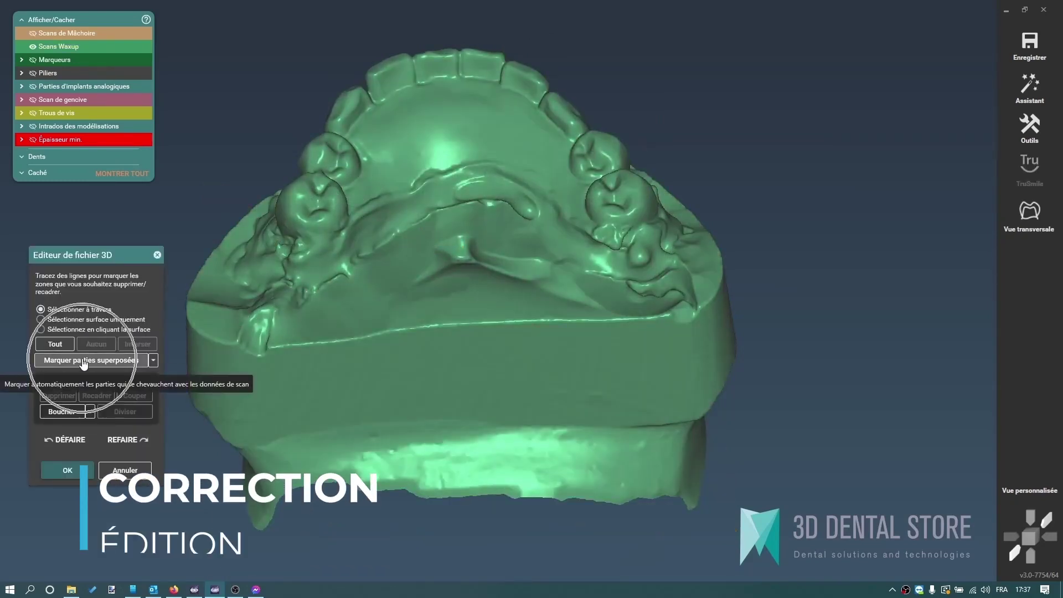
Mark the waxup areas overlapping the scan data with an increased surface distance, and delete them.
click(83, 361)
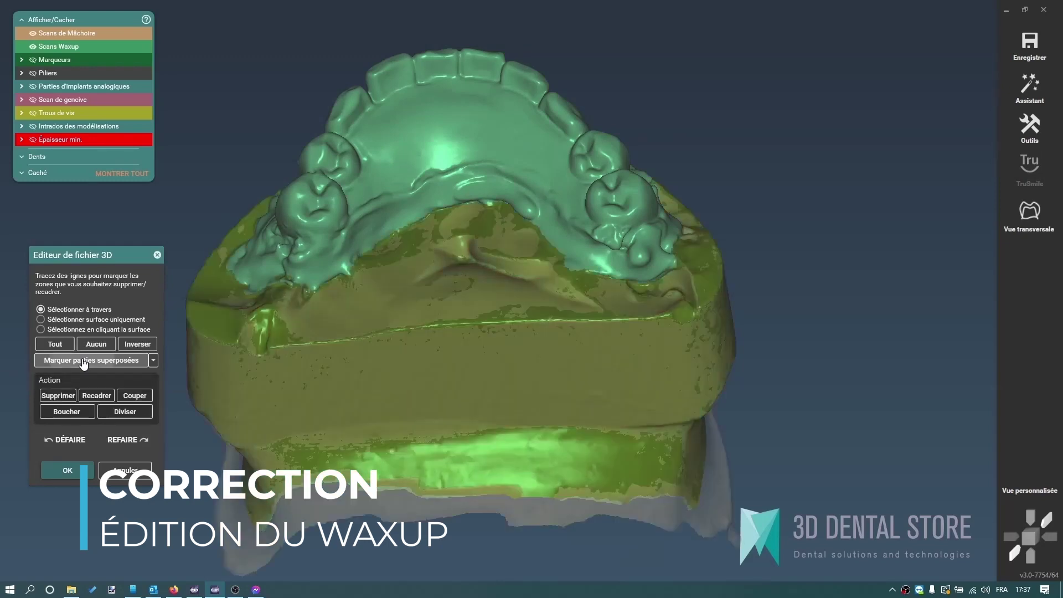
click(154, 360)
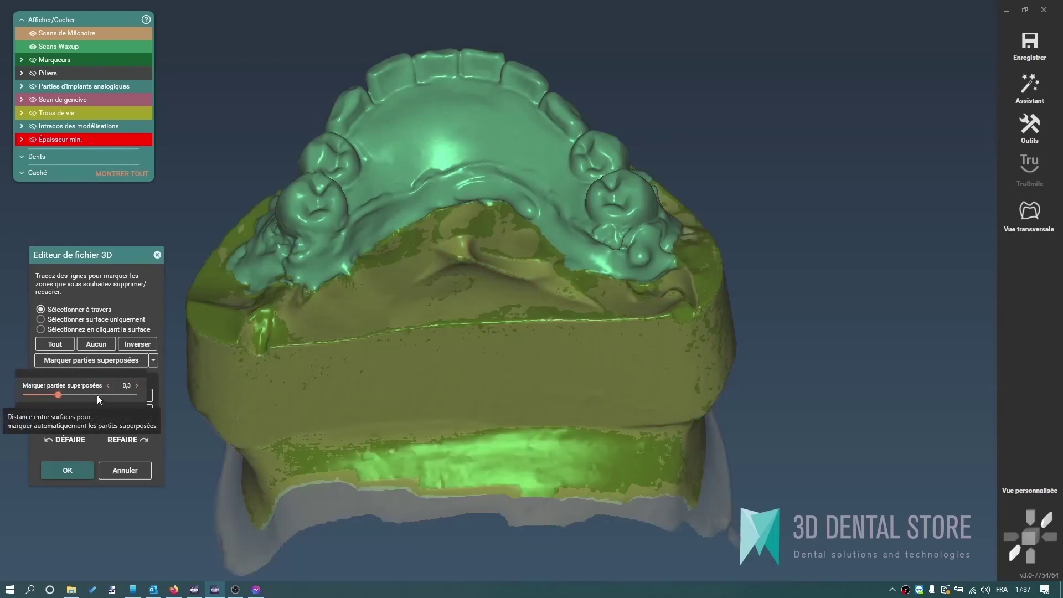
drag(62, 394, 84, 388)
right_drag(331, 314, 165, 334)
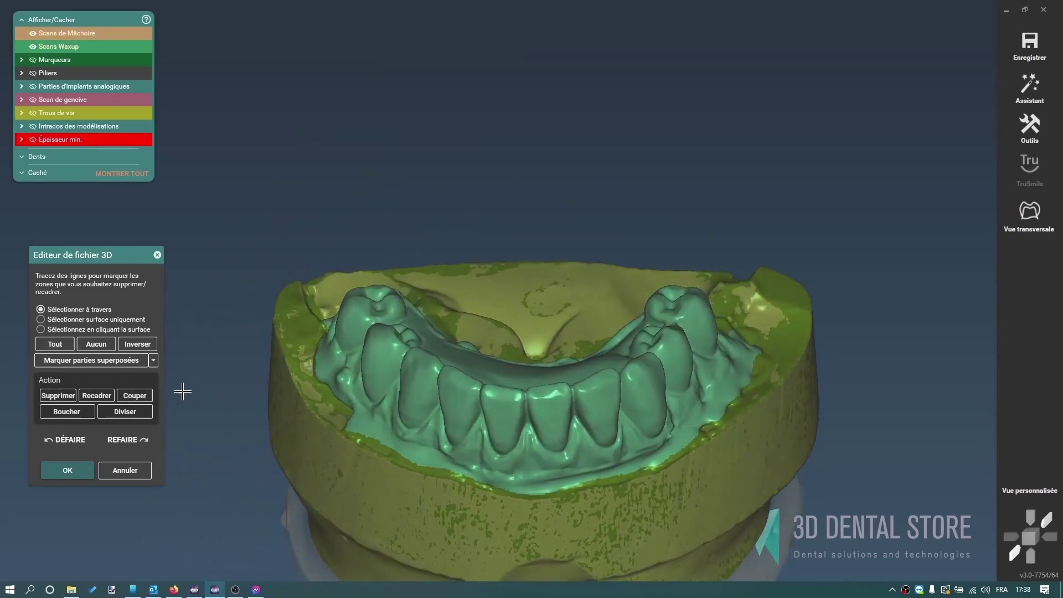
key(j)
middle_drag(484, 394, 499, 290)
right_drag(498, 289, 513, 276)
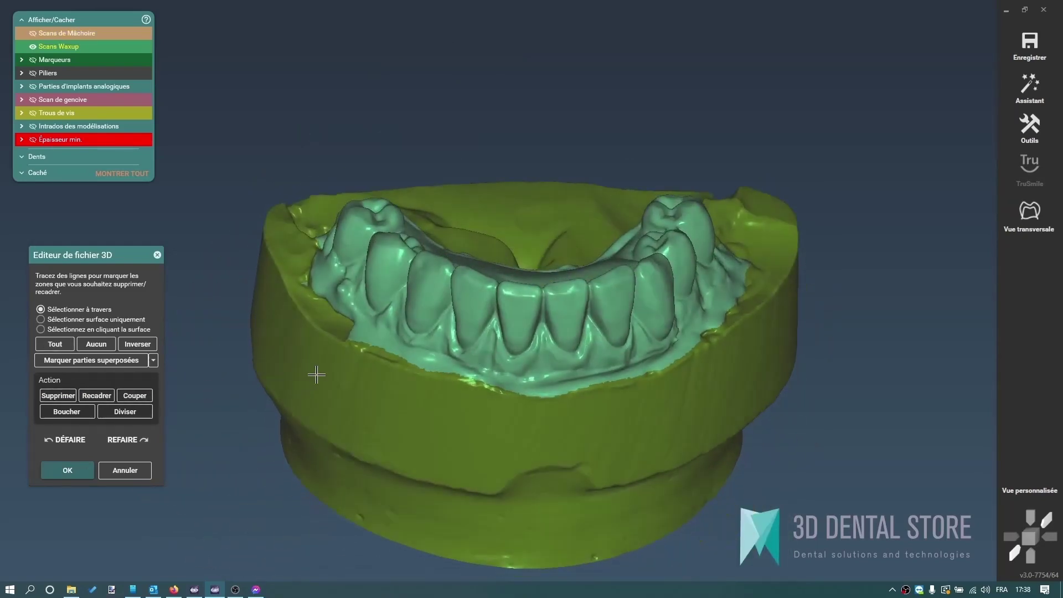
click(58, 395)
Select the connected tooth arch by surface and crop the waxup to it, discarding the loose fragments.
click(111, 329)
click(509, 335)
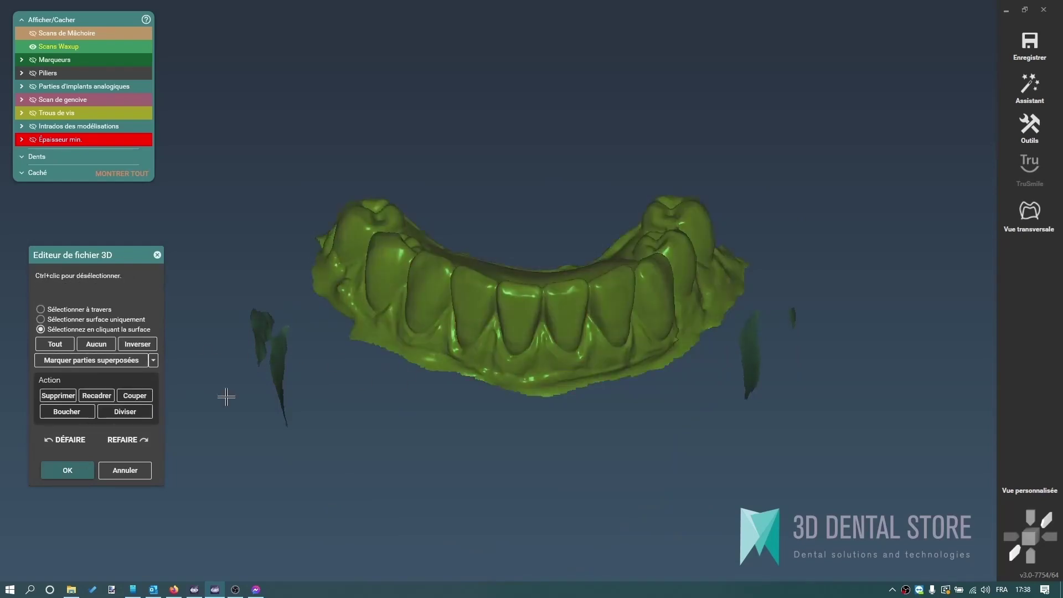
click(105, 397)
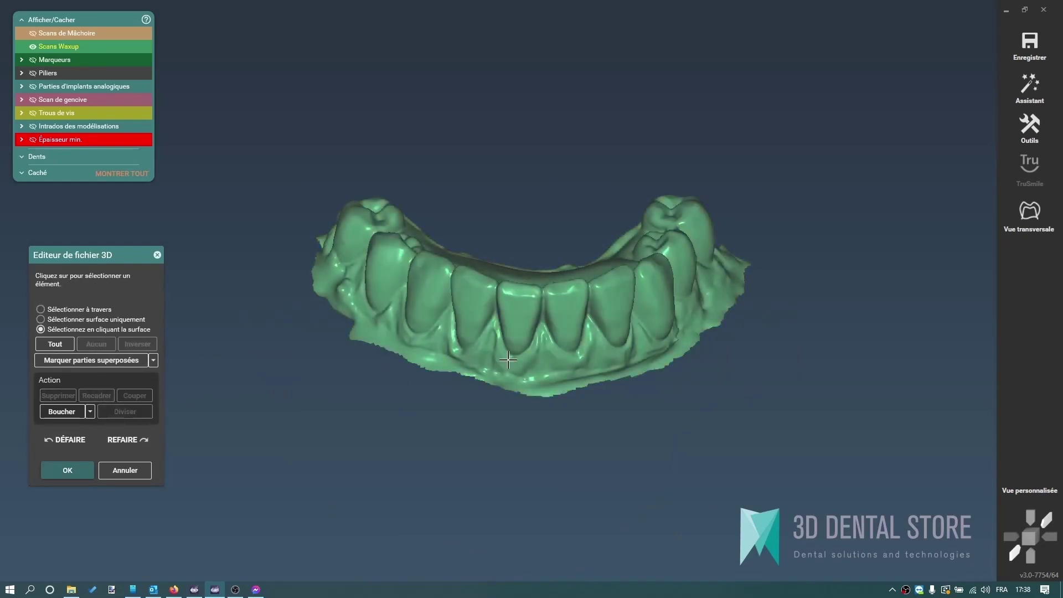
Try a through-selection of a small area on a front tooth, and clear the selection.
click(74, 309)
right_drag(491, 302, 445, 325)
double_click(467, 331)
right_drag(524, 294, 505, 226)
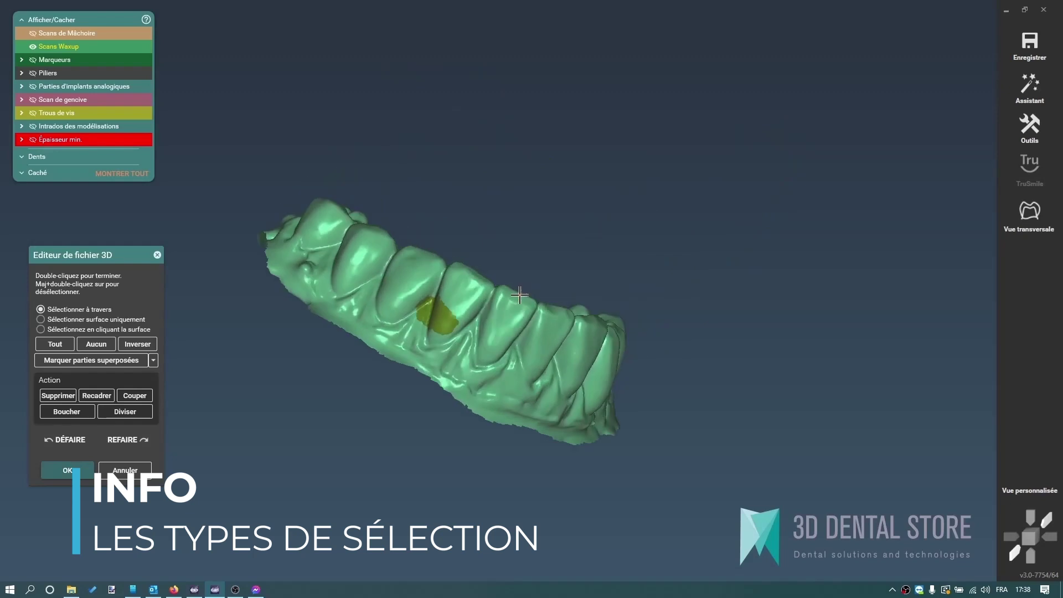
click(96, 346)
Mark a small patch on a front tooth with surface-only selection, and replace it with a surface-click selection of the whole arch.
click(40, 319)
mouse_move(388, 299)
right_down()
mouse_move(464, 287)
mouse_move(517, 313)
mouse_move(619, 310)
mouse_move(409, 337)
right_up()
double_click(472, 298)
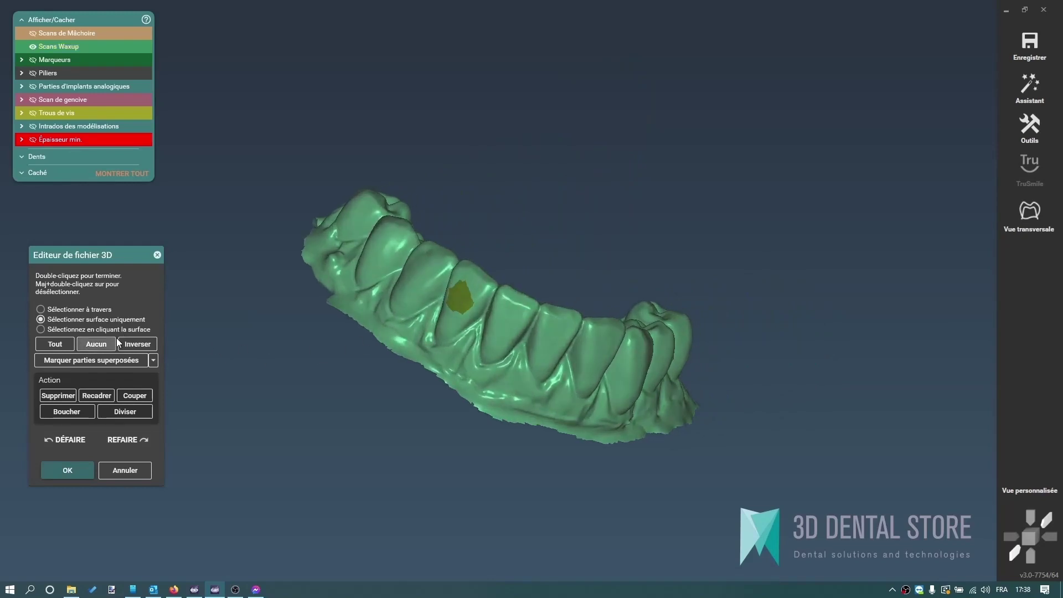
click(152, 345)
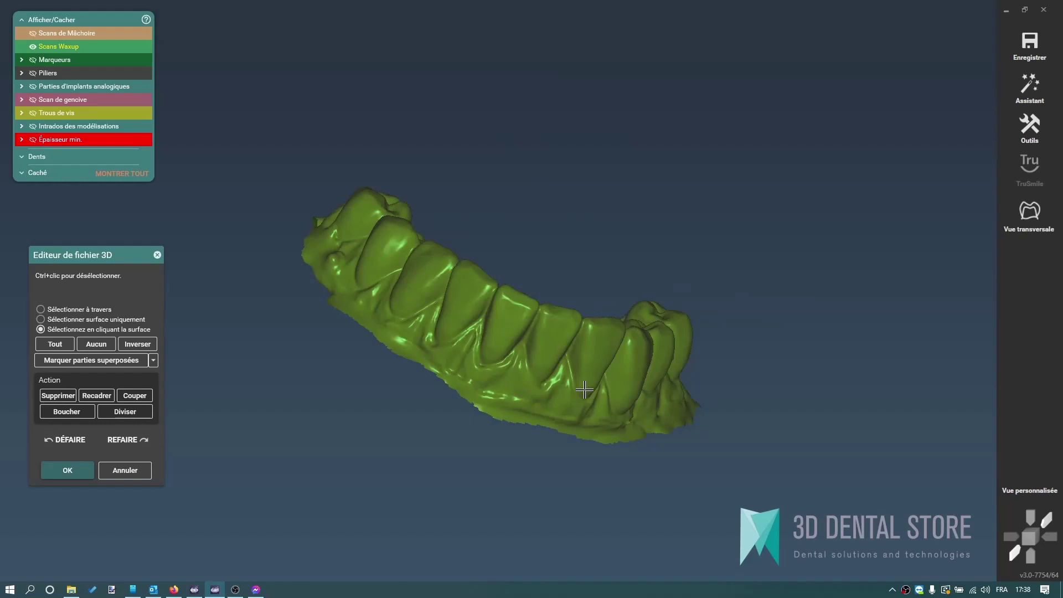
Clear the arch selection, then outline the ragged outer margin at one end of the waxup with through-selection and delete it.
right_drag(585, 390, 641, 372)
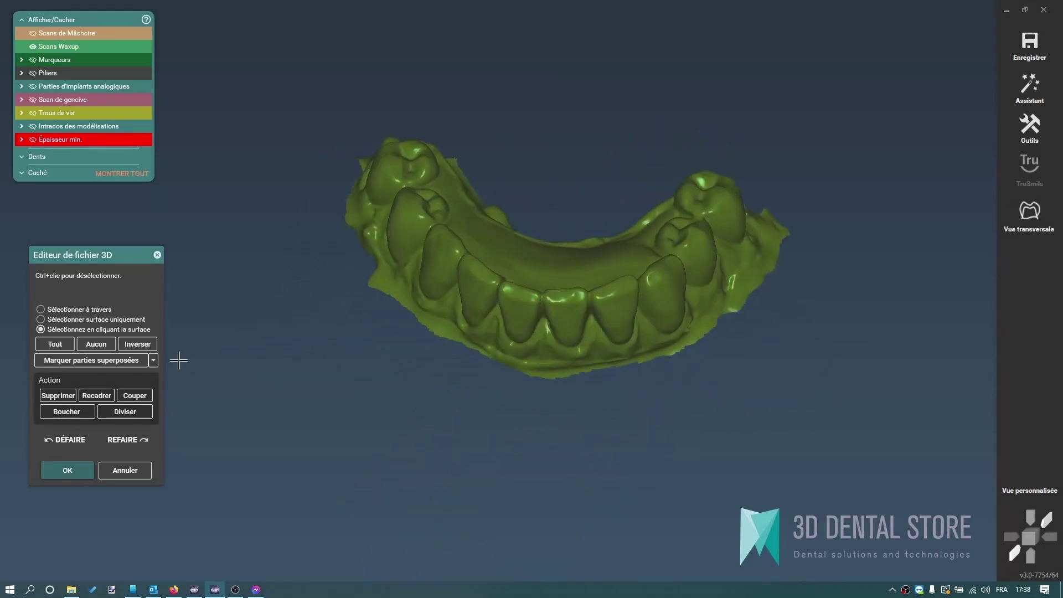
click(105, 347)
mouse_move(404, 345)
right_down()
mouse_move(505, 301)
mouse_move(496, 332)
right_up()
scroll(206, 356, up, 4)
drag(301, 203, 391, 306)
double_click(235, 239)
click(58, 395)
Outline the excess gingival margin below the front teeth of the waxup with through-selection and delete it.
mouse_move(360, 343)
right_down()
mouse_move(553, 9)
mouse_move(652, 351)
mouse_move(410, 348)
right_up()
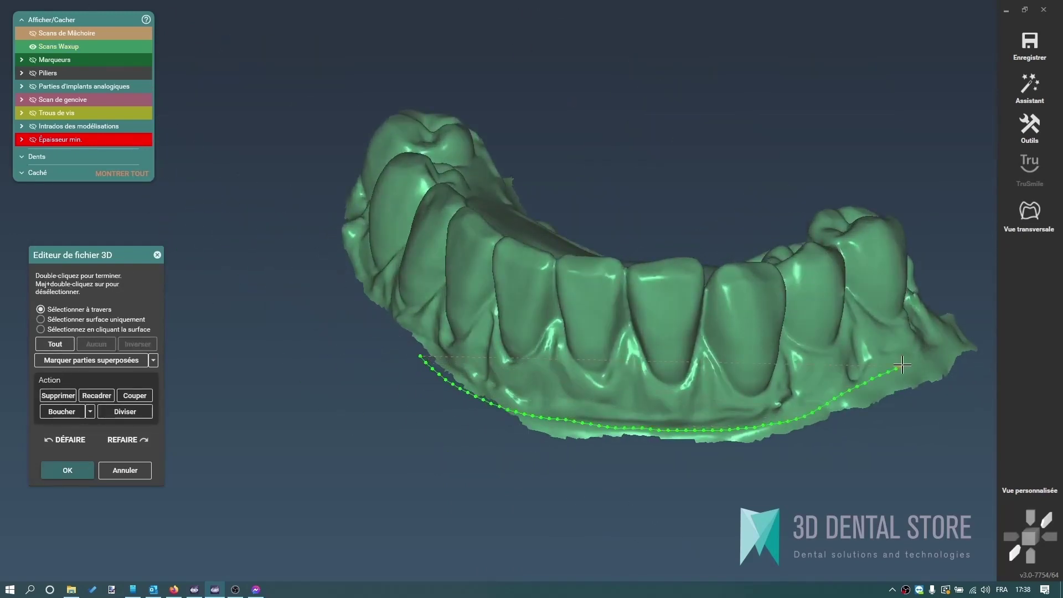
double_click(349, 404)
right_drag(349, 403, 513, 400)
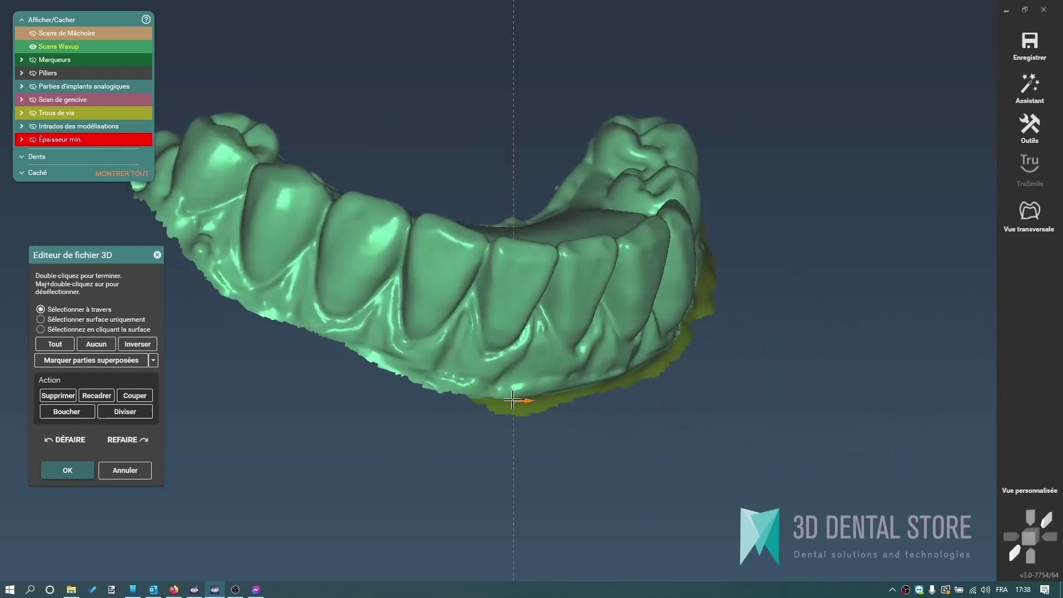
double_click(349, 463)
click(58, 396)
Outline the ragged waxup edge behind the last molar on one side and delete it.
mouse_move(249, 288)
right_down()
mouse_move(278, 237)
mouse_move(226, 263)
right_up()
middle_click(226, 263)
scroll(232, 271, up, 5)
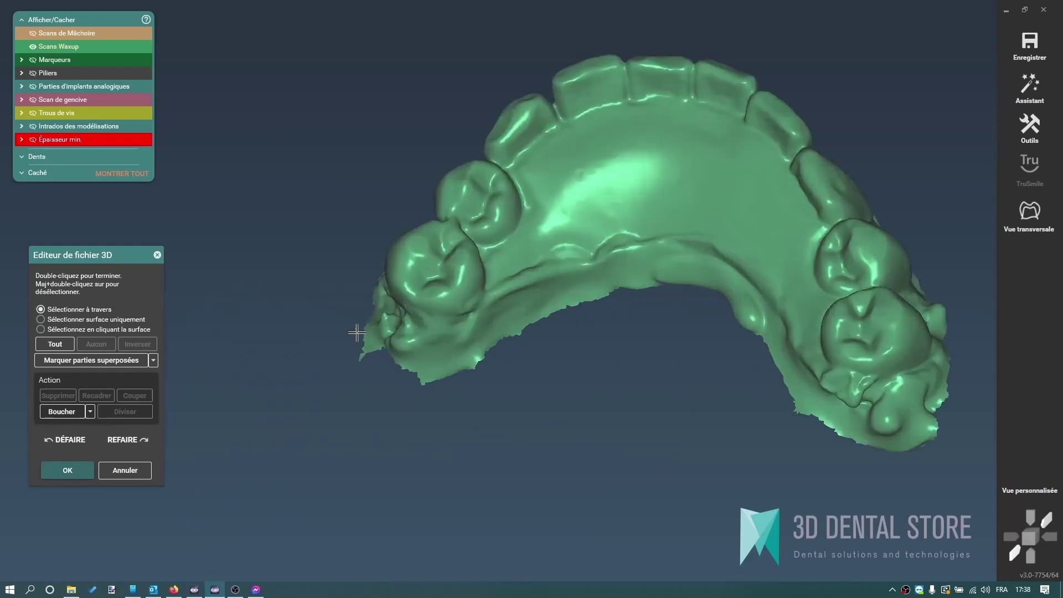
right_drag(288, 310, 363, 335)
double_click(476, 371)
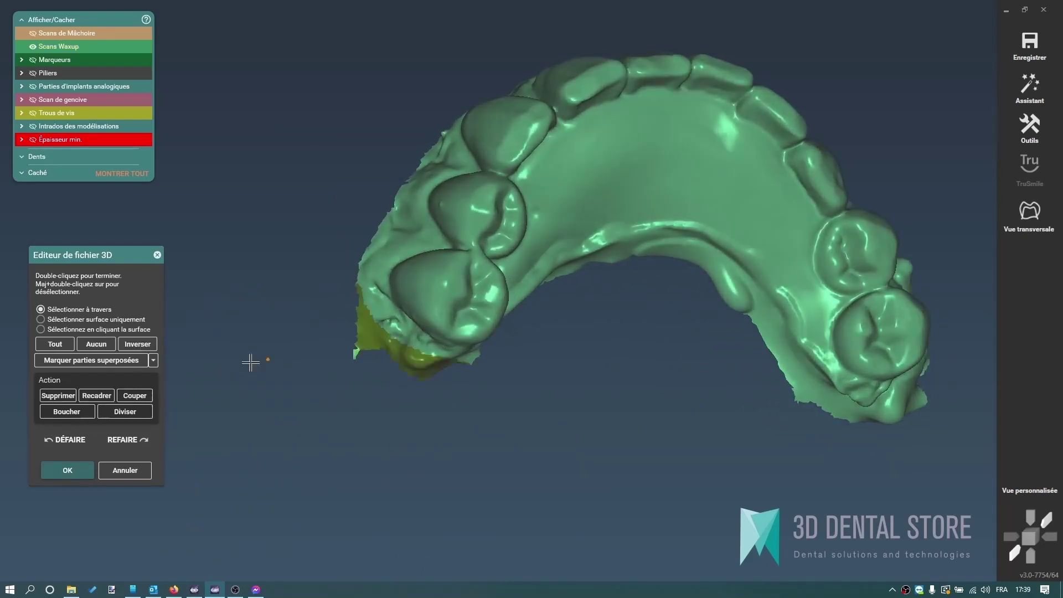
click(57, 396)
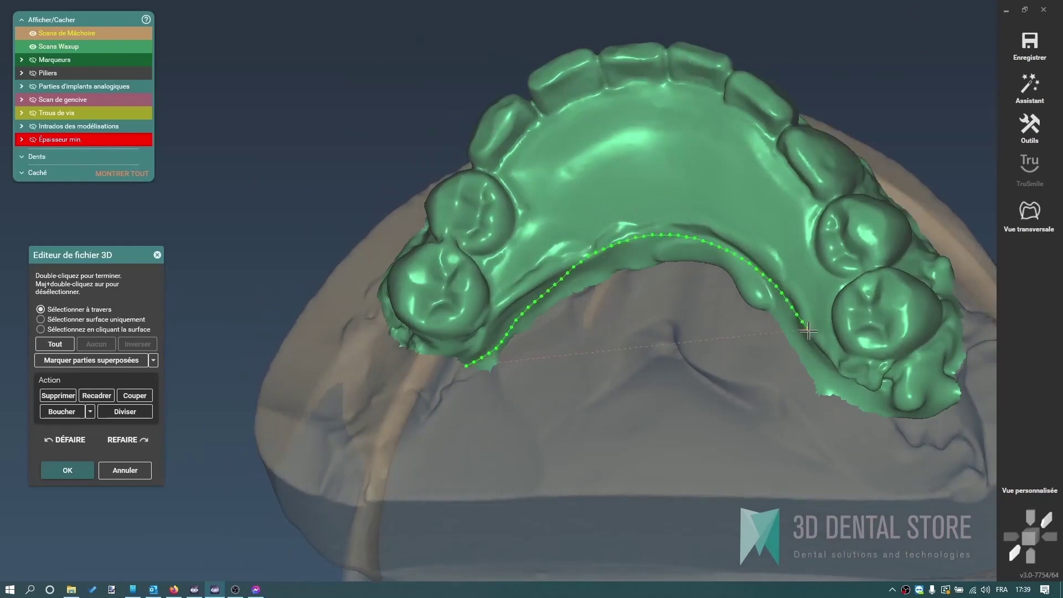
Outline the excess lingual margin along the inside of the waxup arch and delete it.
drag(736, 431, 443, 403)
double_click(443, 404)
click(57, 396)
Confirm the waxup mesh edits, return to the wizard and continue past creating the abutment bottoms.
mouse_move(637, 243)
right_down()
mouse_move(654, 116)
mouse_move(661, 232)
right_up()
scroll(661, 232, up, 5)
click(488, 324)
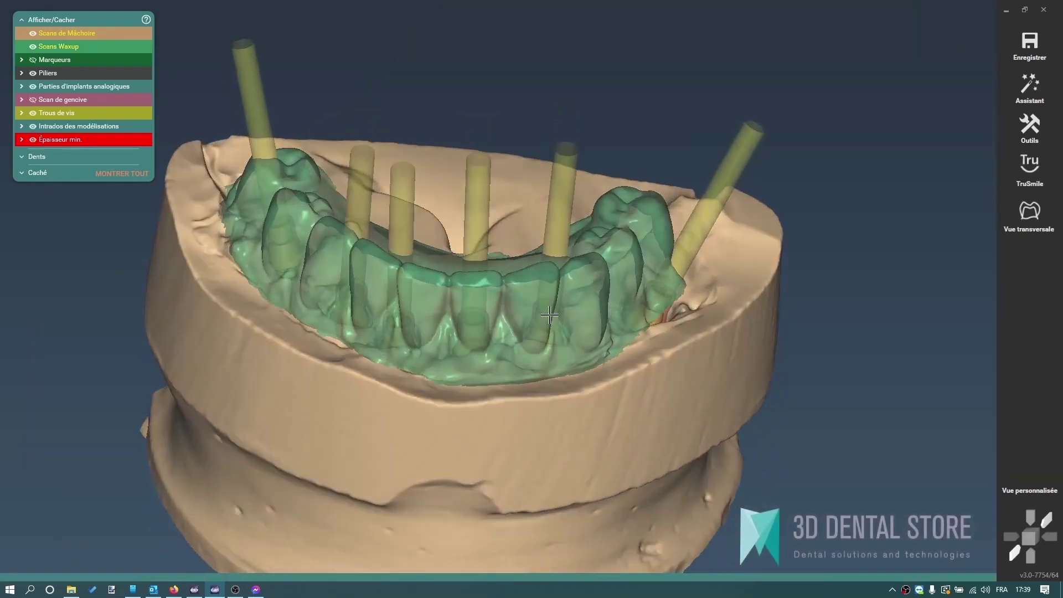
click(1028, 87)
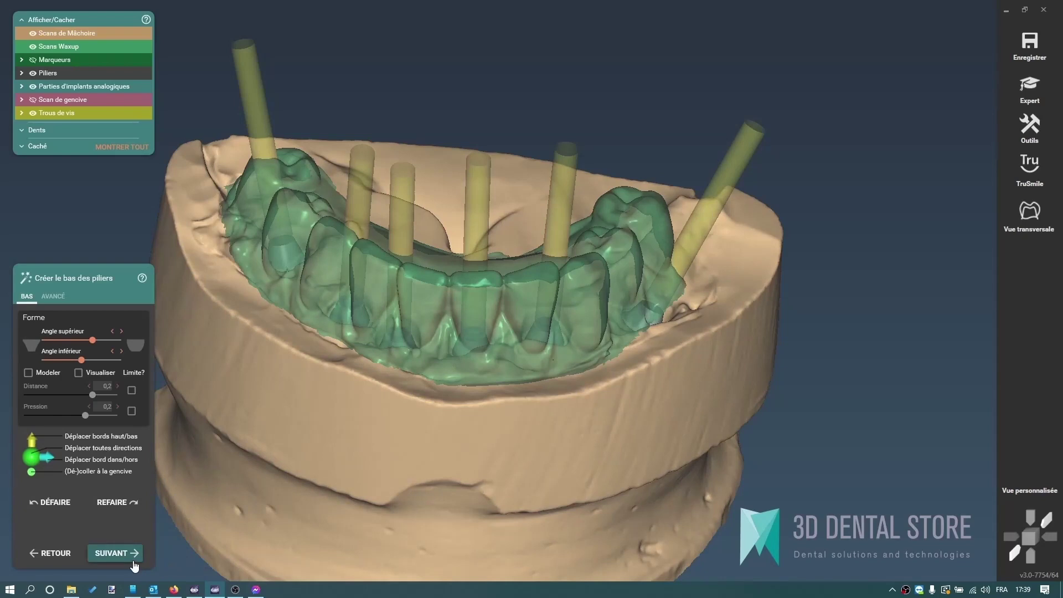
click(133, 560)
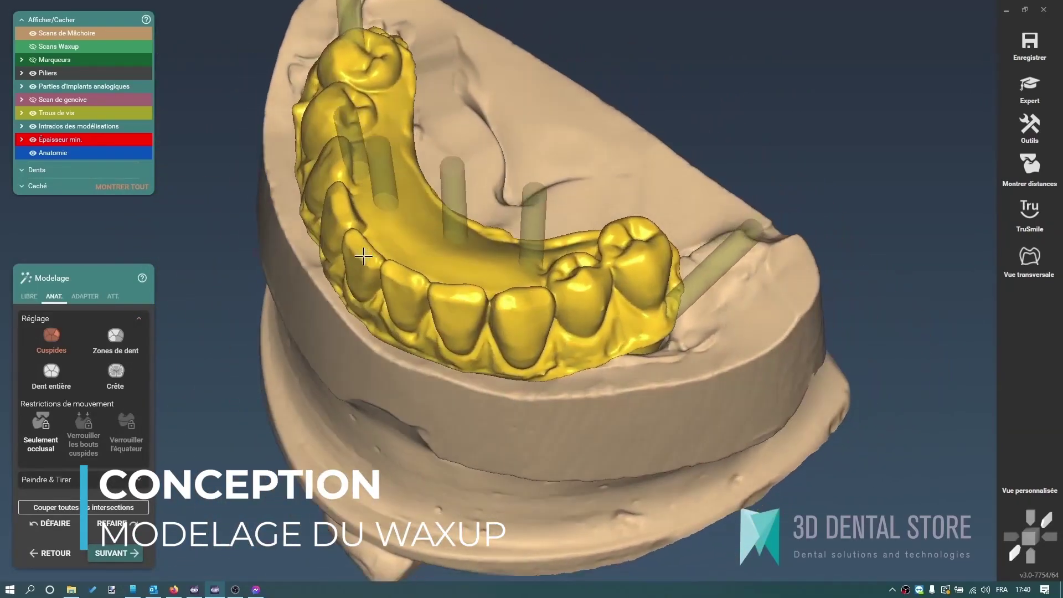
Smooth the anatomy freehand with an enlarged brush, and switch to adding and removing material with the cylindrical brush.
click(29, 297)
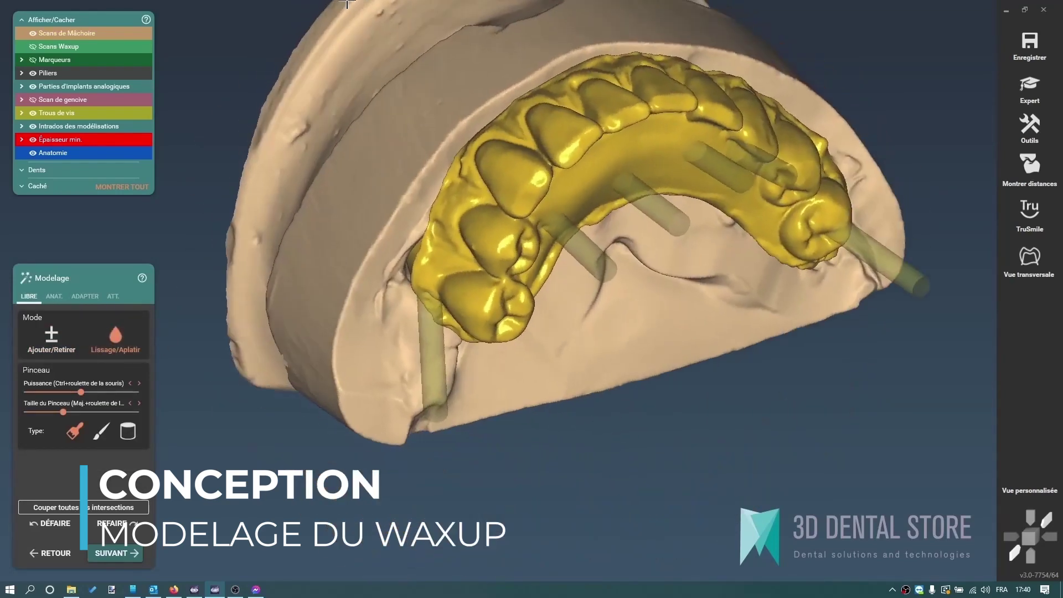
shift+scroll(615, 255, up, 3)
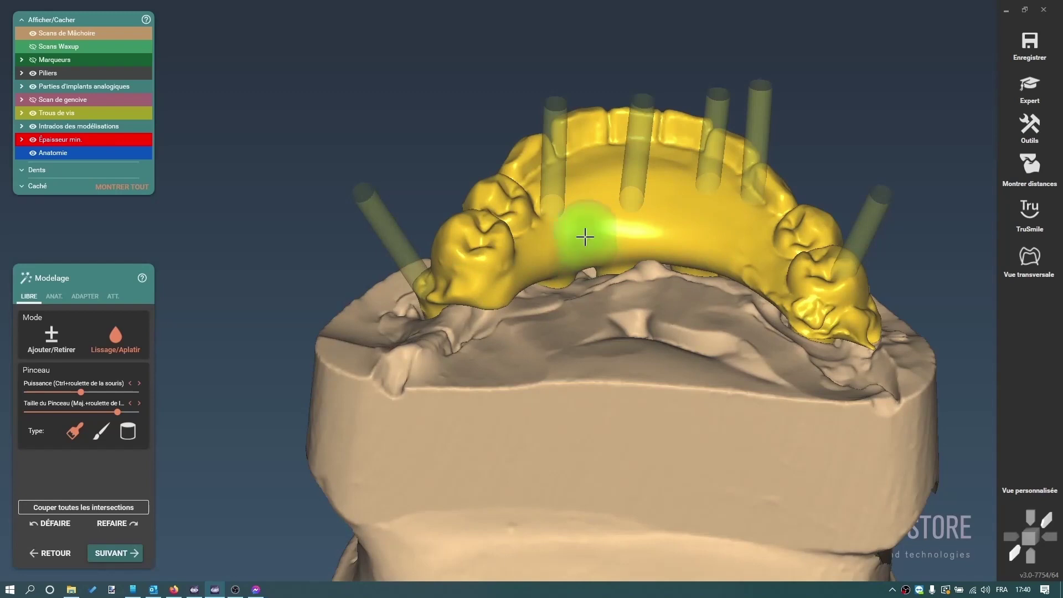
right_drag(753, 276, 564, 207)
click(52, 340)
shift+scroll(598, 176, up, 3)
click(126, 433)
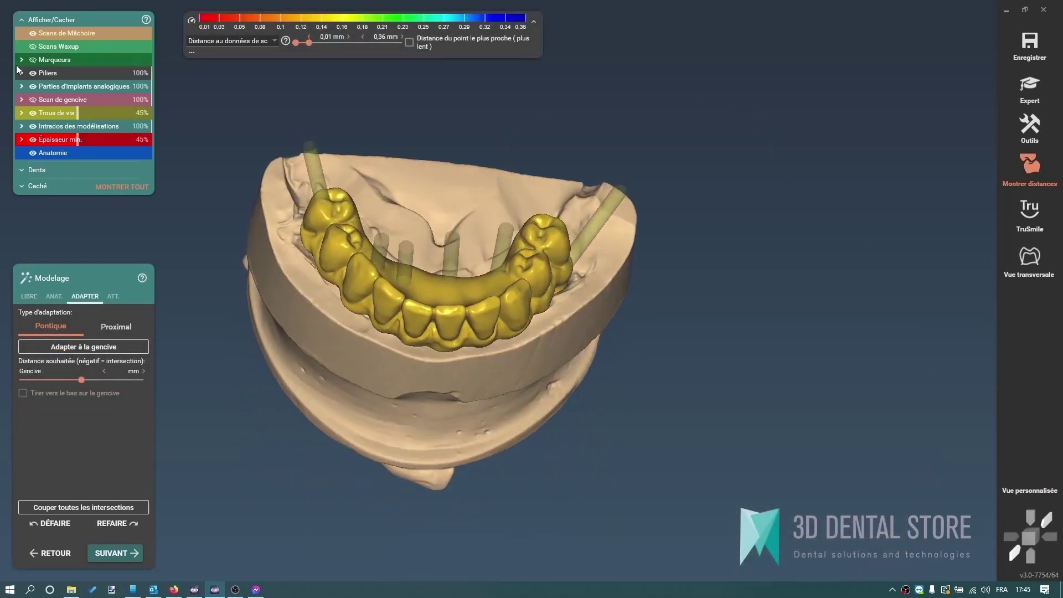
Compare the modelled anatomy with the waxup scan by overlaying the scan and varying the anatomy's transparency.
click(48, 47)
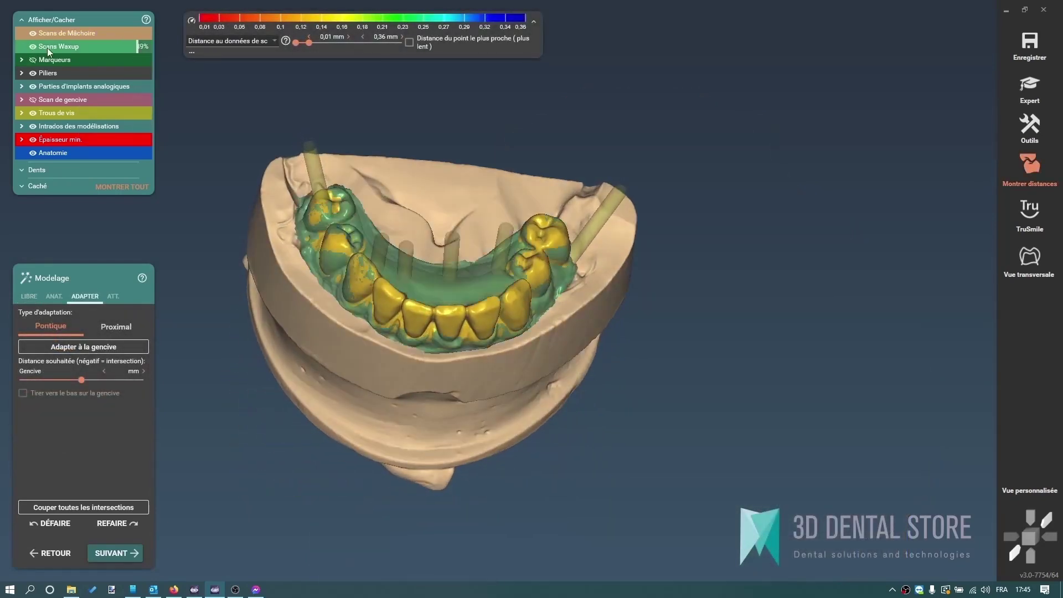
right_drag(394, 185, 399, 114)
scroll(450, 227, up, 5)
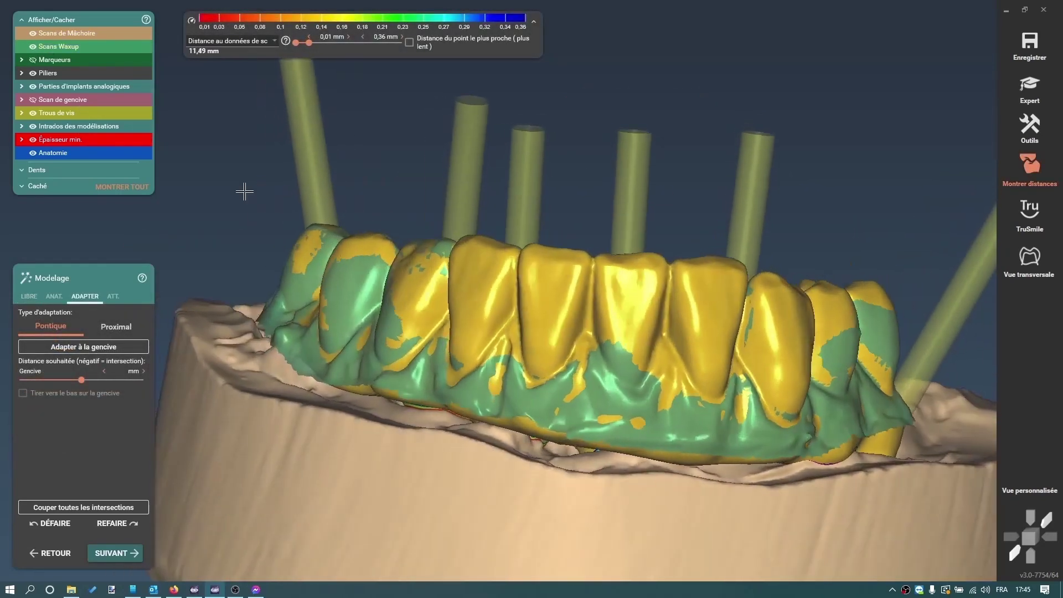
click(52, 152)
scroll(58, 154, up, 1)
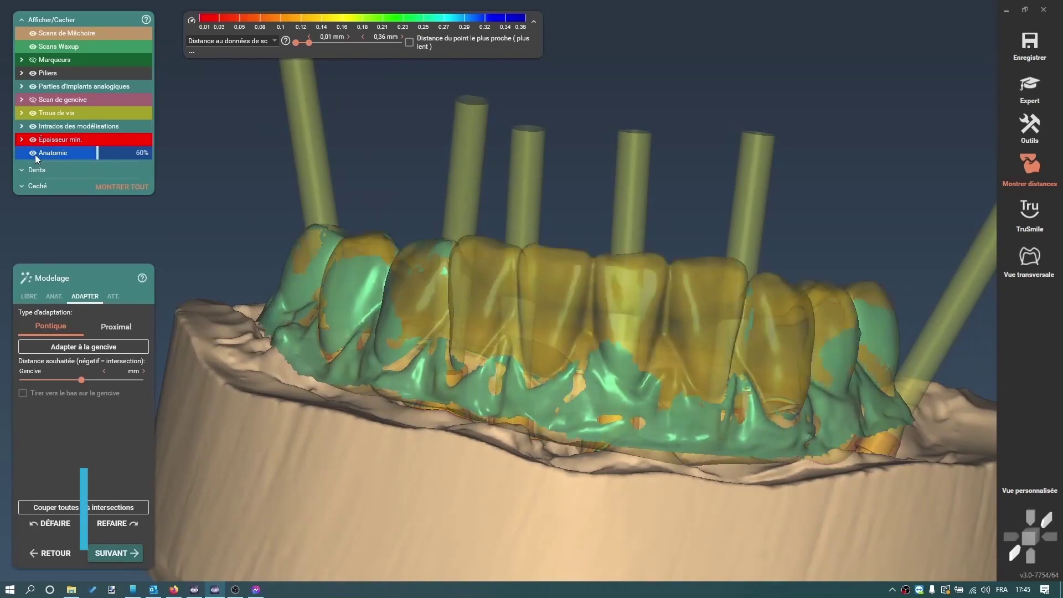
click(32, 152)
drag(37, 152, 152, 155)
right_drag(711, 246, 699, 262)
right_drag(894, 296, 626, 242)
scroll(626, 242, down, 3)
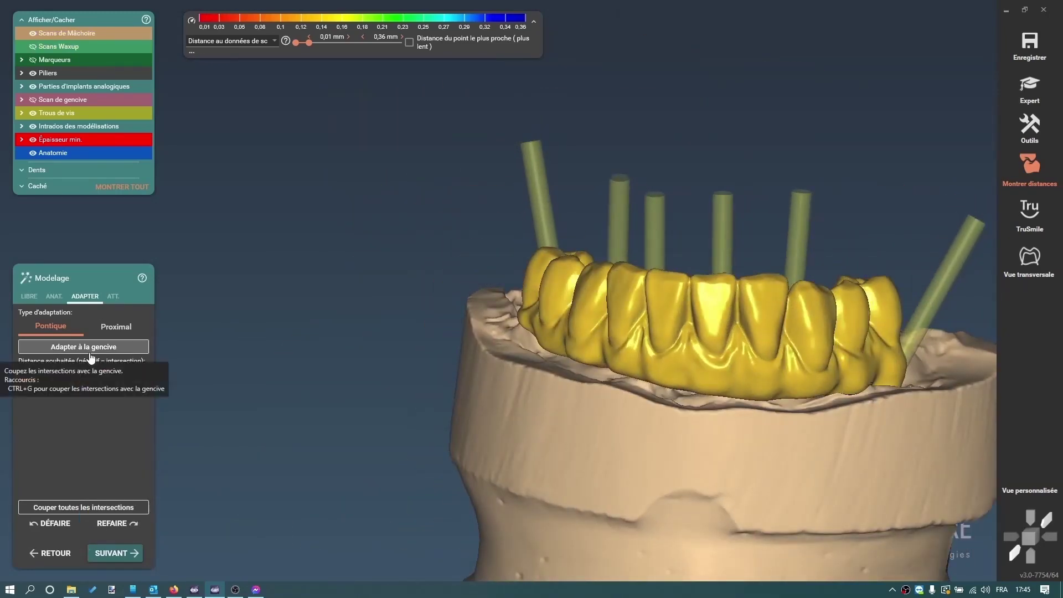
Adapt the pontic anatomy to the gingiva, and hide the jaw scans and the distance display.
click(88, 351)
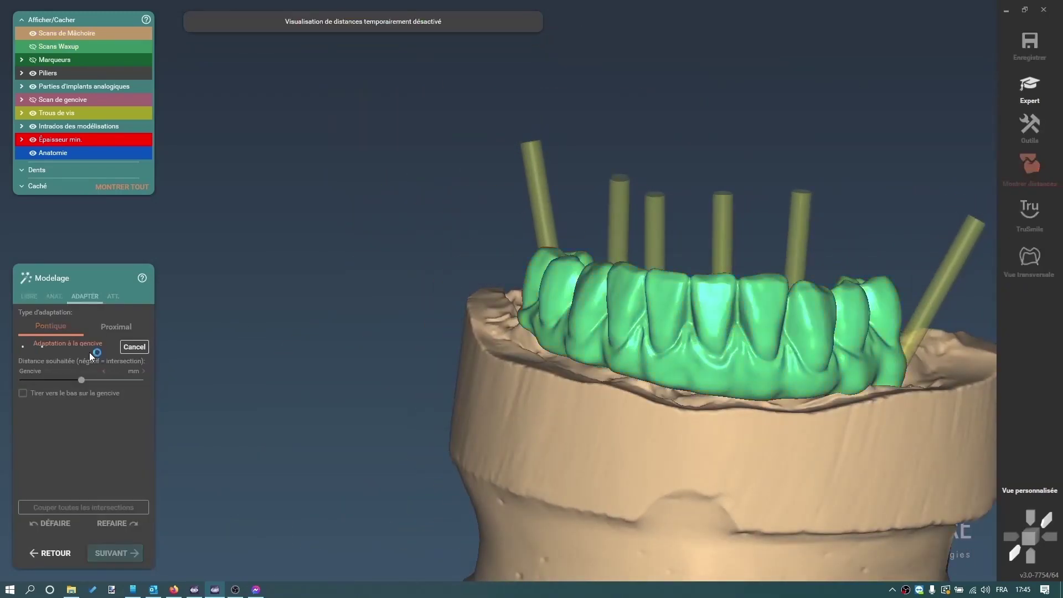
right_drag(890, 363, 841, 368)
ctrl+scroll(889, 413, down, 5)
scroll(610, 335, up, 4)
right_drag(610, 334, 995, 158)
click(1030, 165)
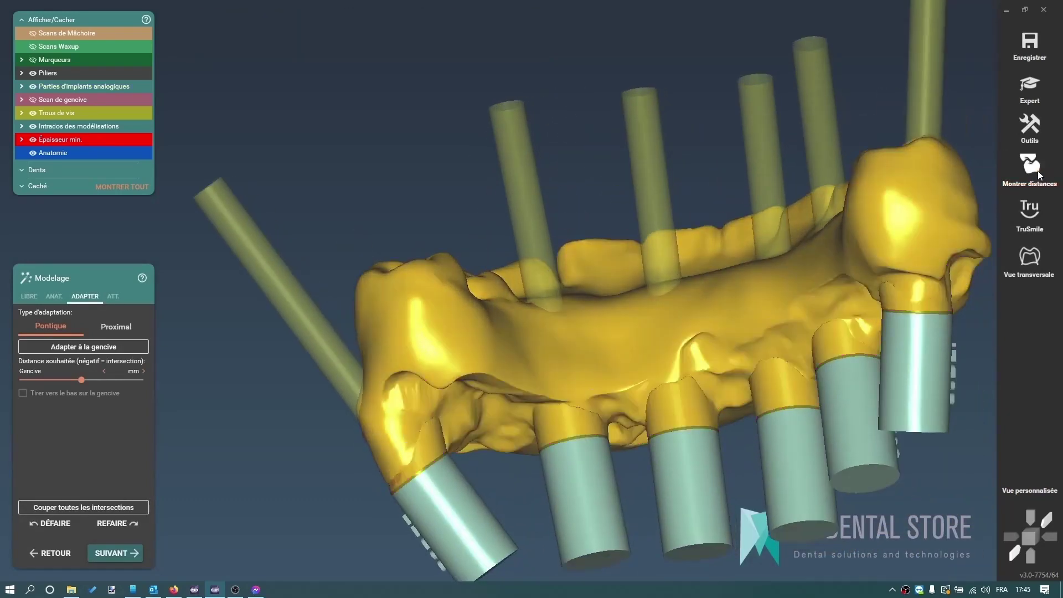
Smooth the underside of the anatomy around the implant connections with the free-form smoothing brush.
click(29, 296)
click(115, 337)
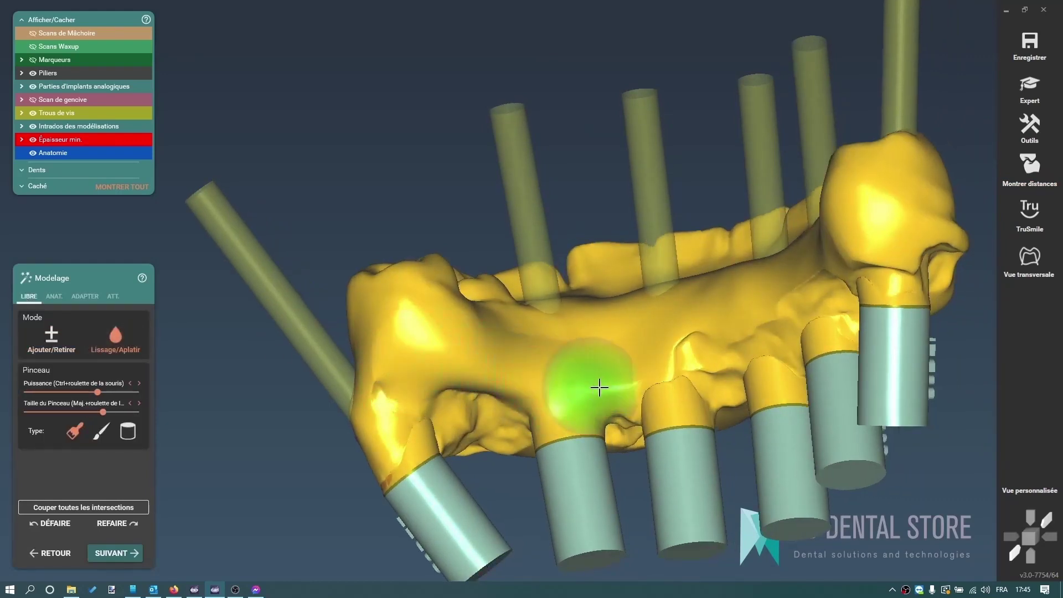
right_drag(758, 326, 730, 339)
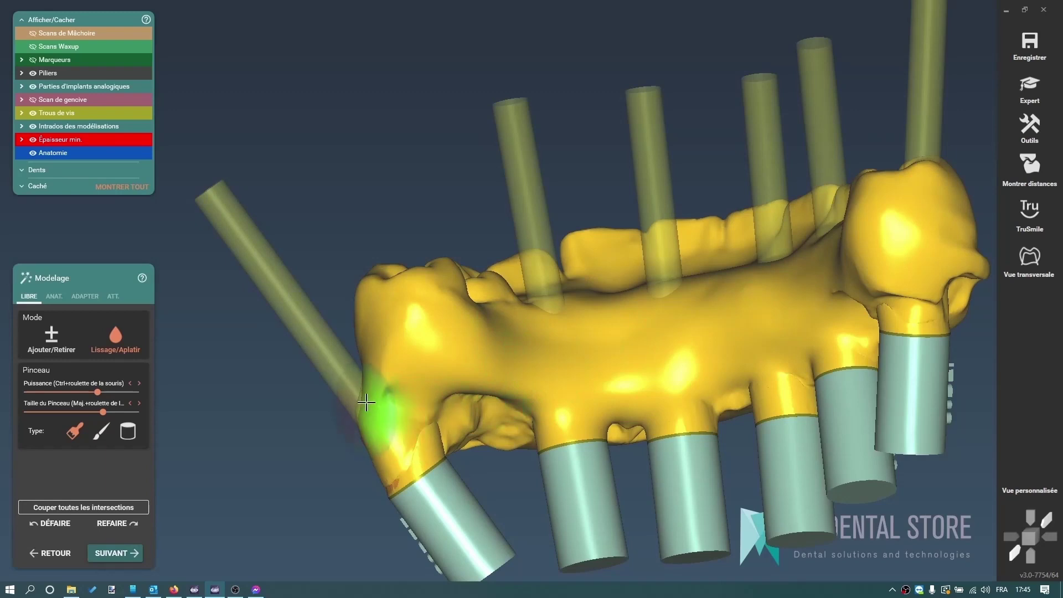
right_drag(498, 405, 446, 440)
right_drag(566, 405, 593, 411)
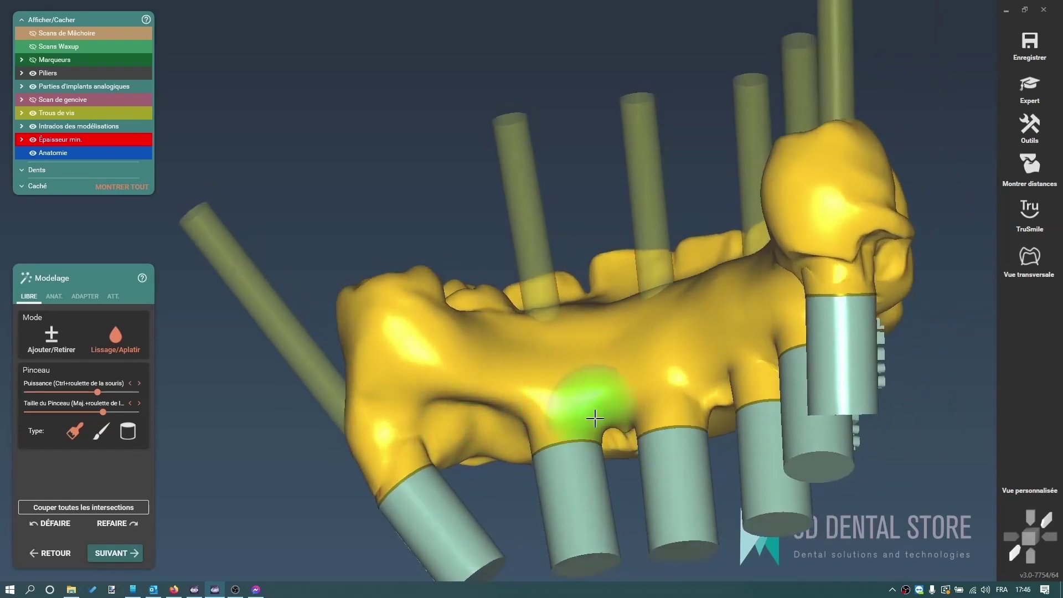
ctrl+middle_click(450, 515)
mouse_move(633, 514)
mouse_down()
mouse_move(593, 502)
mouse_move(773, 486)
mouse_move(825, 443)
mouse_up()
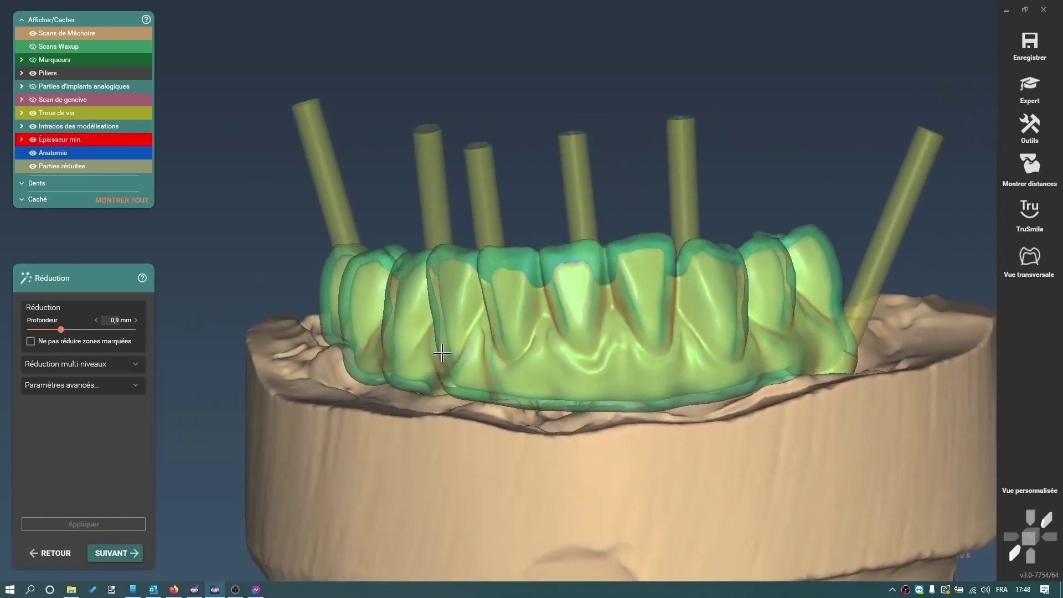
Exclude marked zones from the reduction, and mark the whole anatomy.
right_drag(441, 353, 471, 353)
click(84, 341)
click(69, 376)
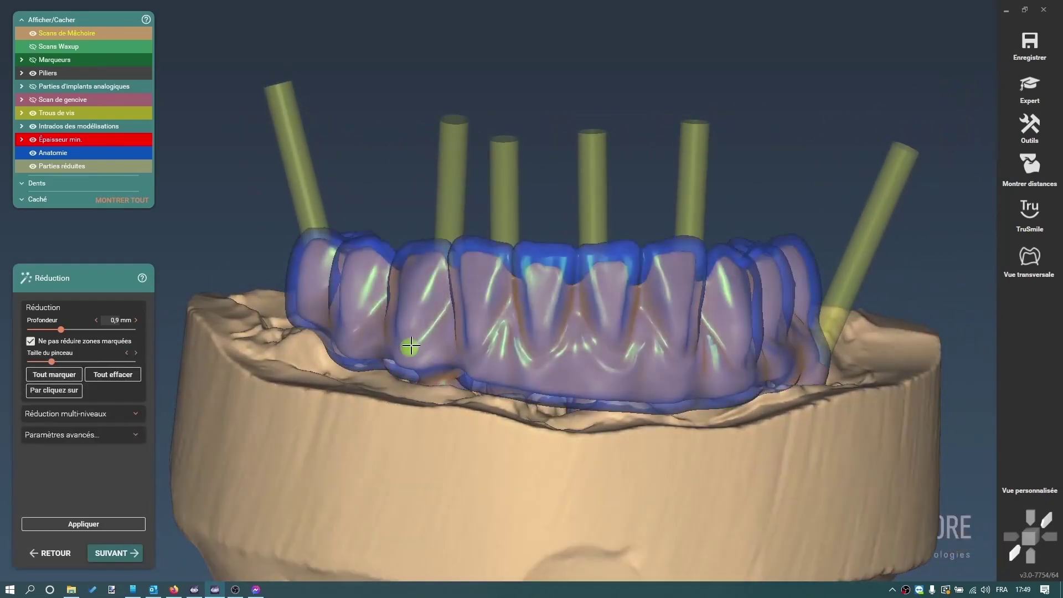
Adjust the brush size and erase the no-reduction marking from the facial surfaces of two neighbouring front teeth.
scroll(496, 281, up, 2)
mouse_move(497, 281)
right_down()
mouse_move(537, 310)
mouse_move(554, 299)
right_up()
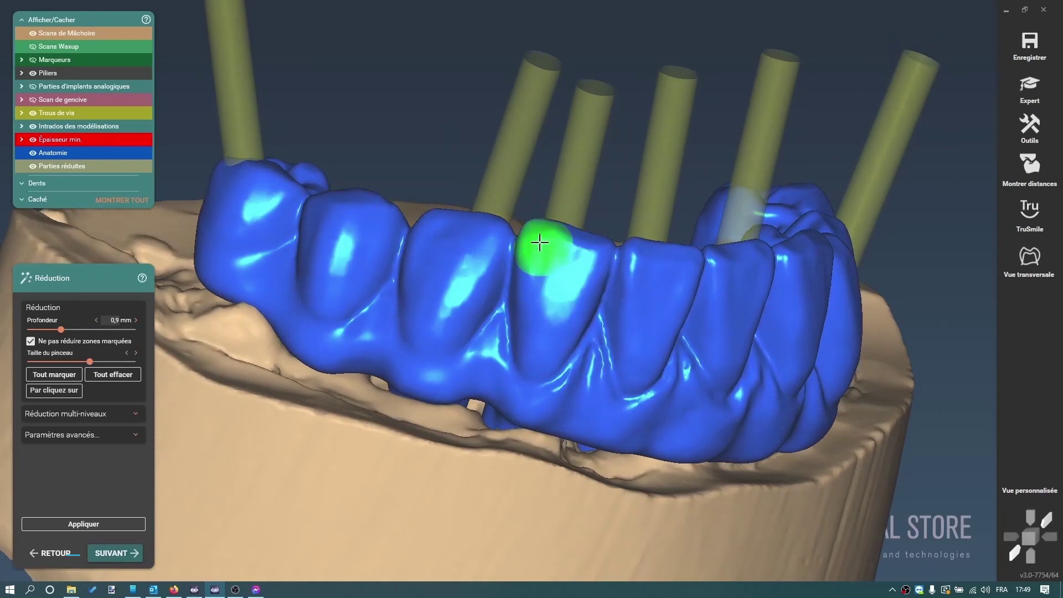
mouse_move(538, 275)
mouse_down()
mouse_move(545, 338)
mouse_move(554, 243)
mouse_move(630, 281)
mouse_move(641, 367)
mouse_move(682, 276)
mouse_up()
ctrl+scroll(682, 275, down, 3)
drag(612, 302, 625, 363)
scroll(624, 364, up, 3)
right_drag(624, 364, 533, 310)
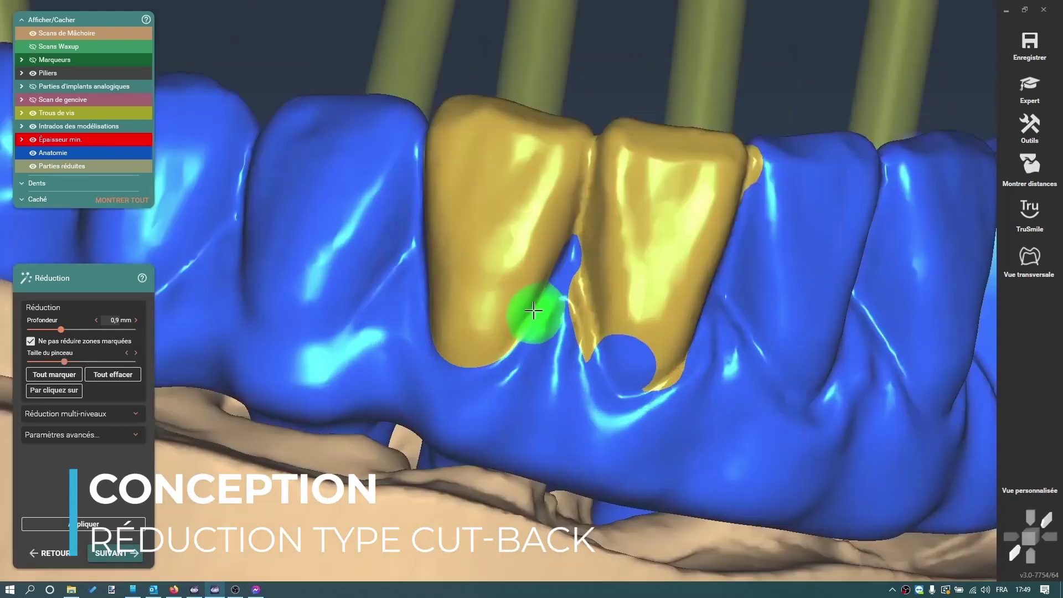
Erase the no-reduction marking from the next two front teeth down to their gingival edges, including the leftover patch.
scroll(661, 365, down, 3)
mouse_move(655, 228)
mouse_down()
mouse_move(674, 200)
mouse_move(693, 413)
mouse_up()
right_drag(634, 335, 676, 225)
drag(676, 226, 673, 343)
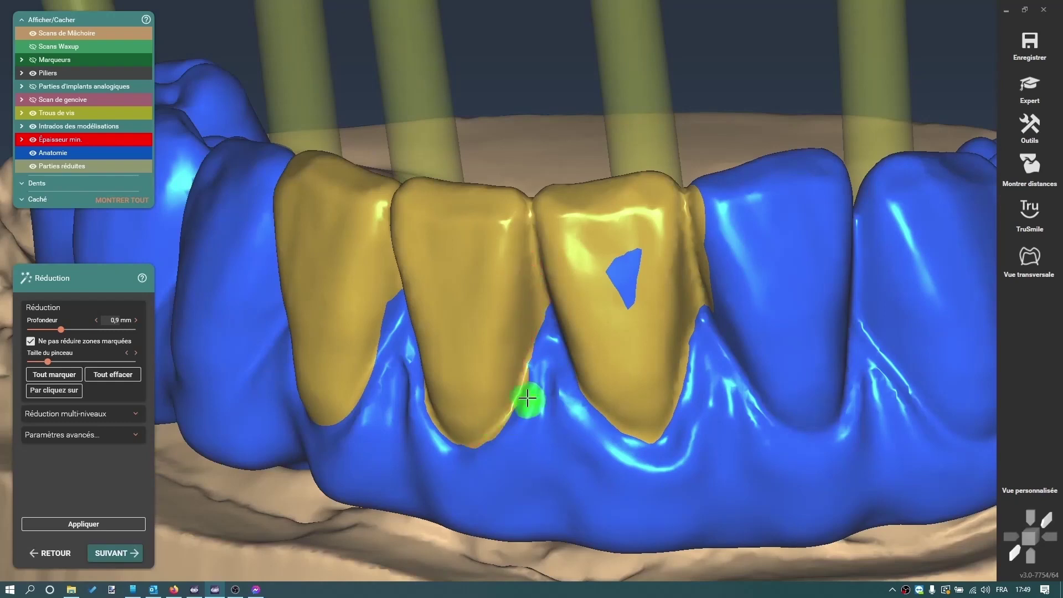
drag(633, 310, 626, 264)
right_drag(626, 265, 691, 189)
mouse_move(667, 203)
mouse_down()
mouse_move(790, 161)
mouse_move(786, 408)
mouse_move(681, 226)
mouse_move(736, 266)
mouse_move(871, 429)
mouse_up()
scroll(736, 266, up, 3)
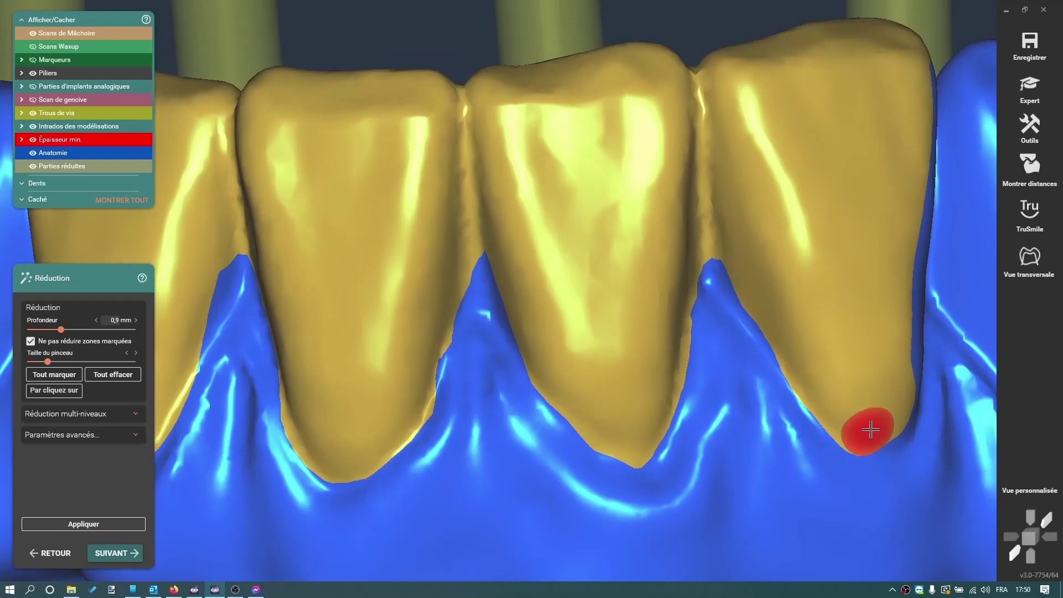
Erase the no-reduction marking from the remaining incisor and the canine on the opposite side, following their gingival contours.
right_drag(941, 343, 740, 346)
mouse_move(589, 100)
mouse_down()
mouse_move(610, 242)
mouse_move(547, 468)
mouse_move(573, 160)
mouse_up()
scroll(573, 221, down, 5)
mouse_move(573, 161)
right_down()
mouse_move(603, 263)
mouse_move(446, 176)
right_up()
scroll(446, 176, up, 3)
mouse_move(500, 299)
right_down()
mouse_move(589, 387)
mouse_move(712, 427)
mouse_move(541, 299)
right_up()
scroll(761, 502, up, 3)
scroll(579, 383, down, 4)
scroll(541, 299, up, 4)
shift+scroll(541, 299, up, 4)
mouse_move(519, 270)
mouse_down()
mouse_move(541, 493)
mouse_move(560, 235)
mouse_move(562, 421)
mouse_up()
right_drag(477, 360, 520, 372)
shift+scroll(520, 373, down, 3)
drag(477, 343, 491, 493)
drag(492, 493, 477, 382)
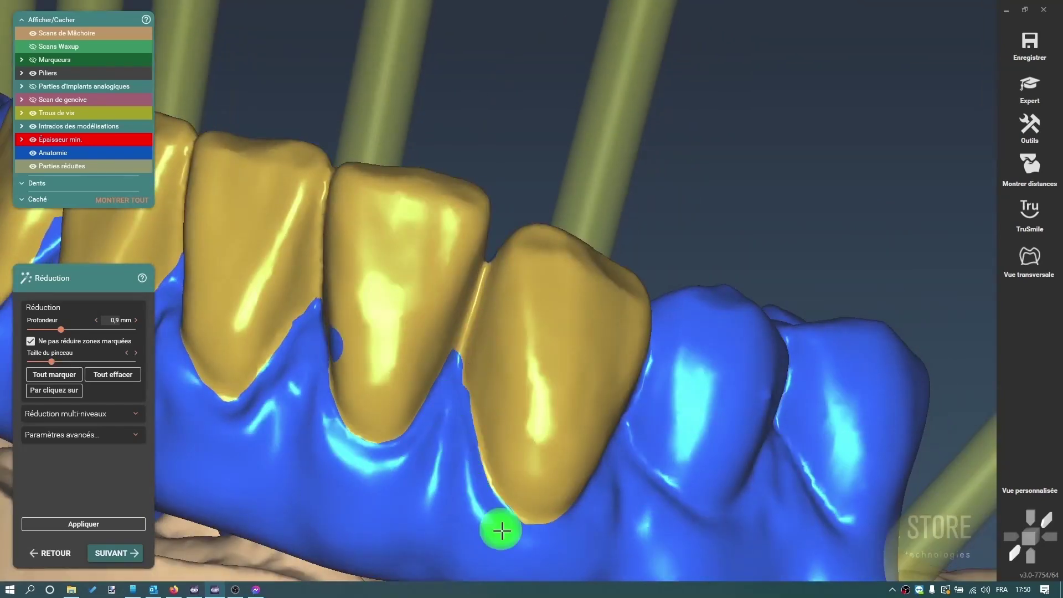
Touch up the unmarked reduction zones along the edges of the front teeth, adjusting the brush size for leftover spots.
right_drag(316, 348, 368, 336)
click(357, 338)
right_drag(462, 289, 393, 321)
right_drag(487, 204, 518, 325)
scroll(630, 308, down, 5)
mouse_move(630, 308)
right_down()
mouse_move(554, 233)
mouse_move(670, 244)
right_up()
scroll(349, 140, up, 4)
right_drag(349, 140, 382, 127)
shift+scroll(471, 166, up, 3)
mouse_move(479, 166)
mouse_down()
mouse_move(351, 238)
mouse_move(394, 252)
mouse_move(443, 221)
mouse_up()
right_drag(443, 221, 491, 254)
drag(573, 288, 548, 276)
right_drag(548, 276, 432, 327)
mouse_move(388, 322)
mouse_down()
mouse_move(477, 271)
mouse_move(385, 338)
mouse_up()
right_drag(387, 343, 382, 221)
scroll(382, 222, down, 4)
shift+drag(370, 186, 482, 414)
right_drag(546, 413, 388, 249)
scroll(333, 210, up, 5)
shift+scroll(299, 181, down, 3)
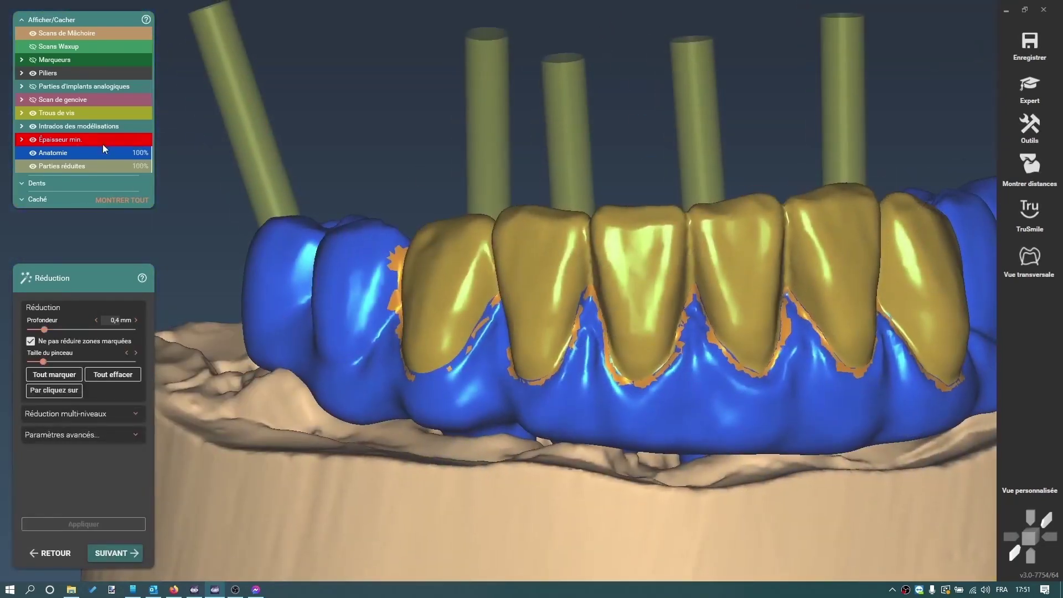
Overlay the anatomy at about 53% opacity, and carve grooves into the incisal edge of a reduced front tooth freehand.
click(87, 150)
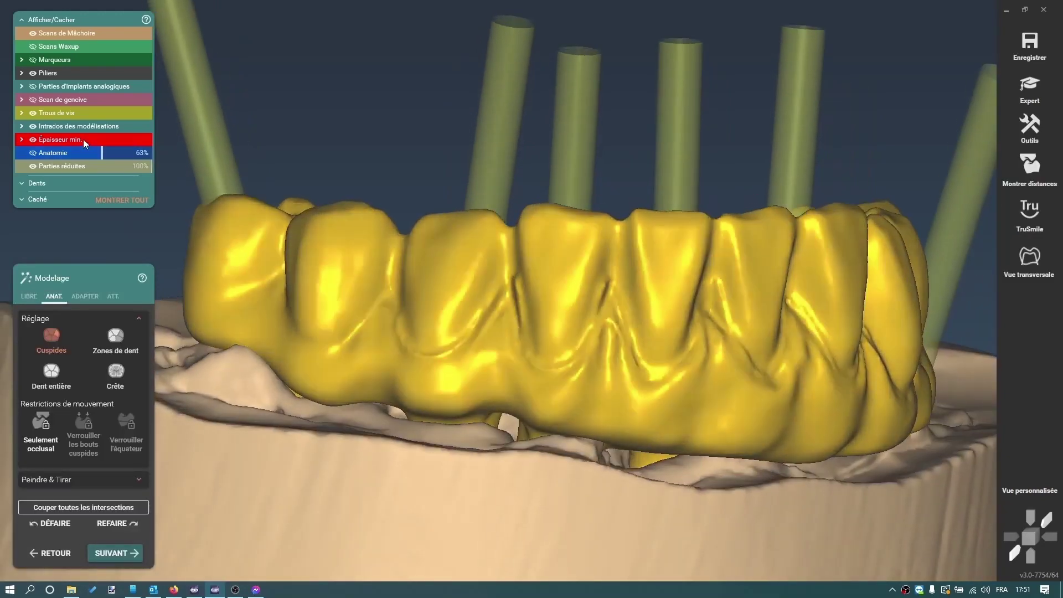
click(69, 154)
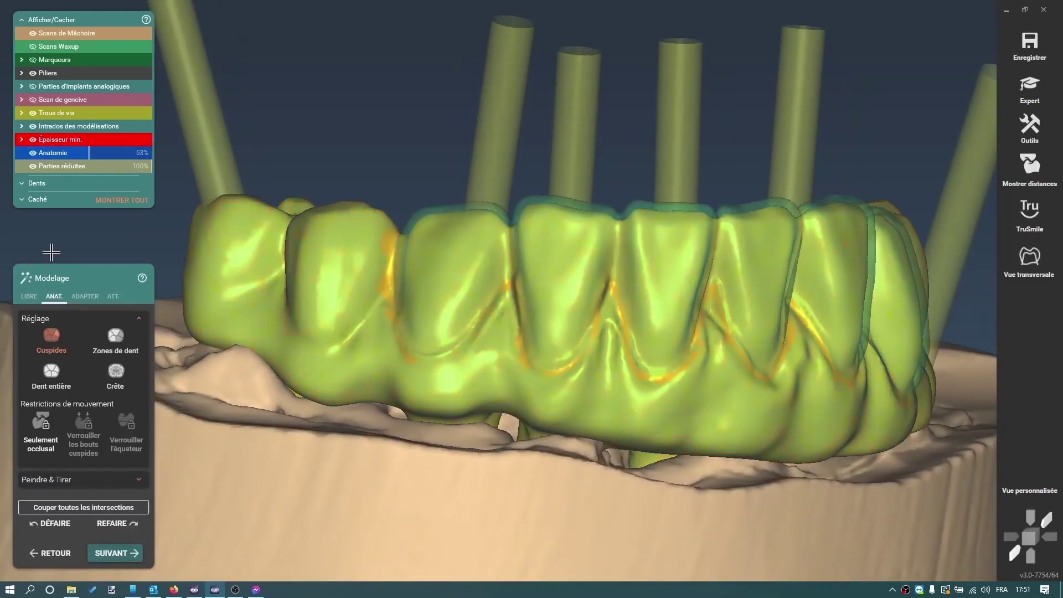
click(29, 296)
scroll(481, 254, up, 4)
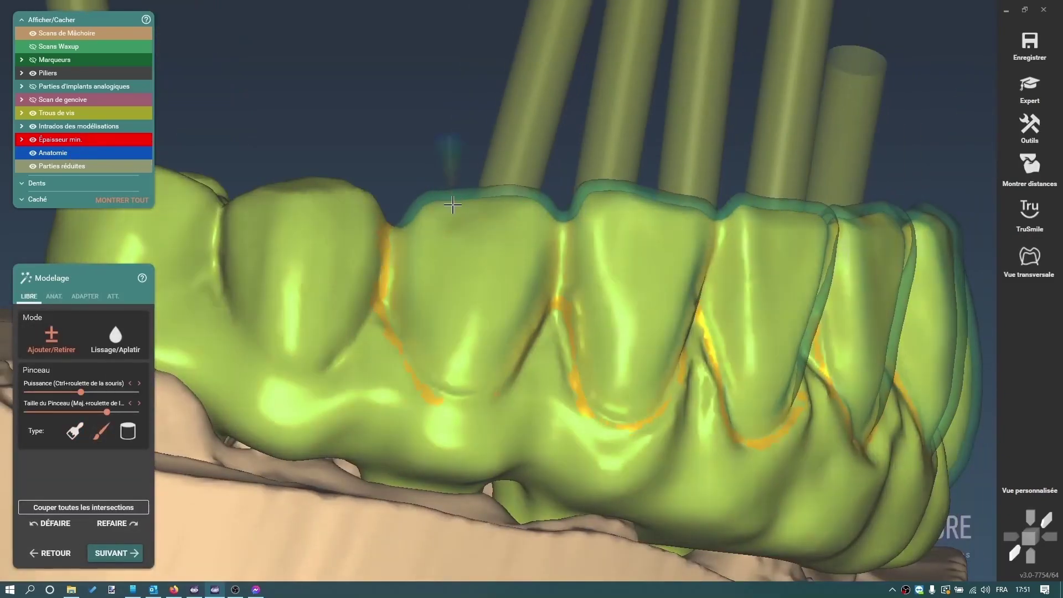
ctrl+scroll(450, 278, down, 4)
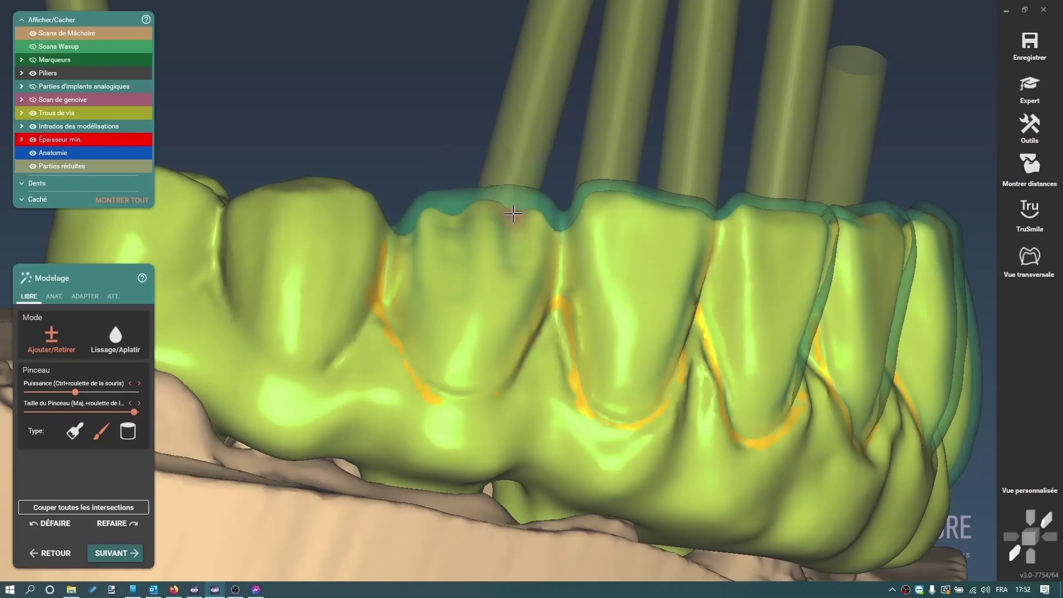
Paint the no-reduction zone at 0.9 mm depth from the rear molar's base across the underside around the adjacent implant connections.
right_drag(441, 264, 548, 278)
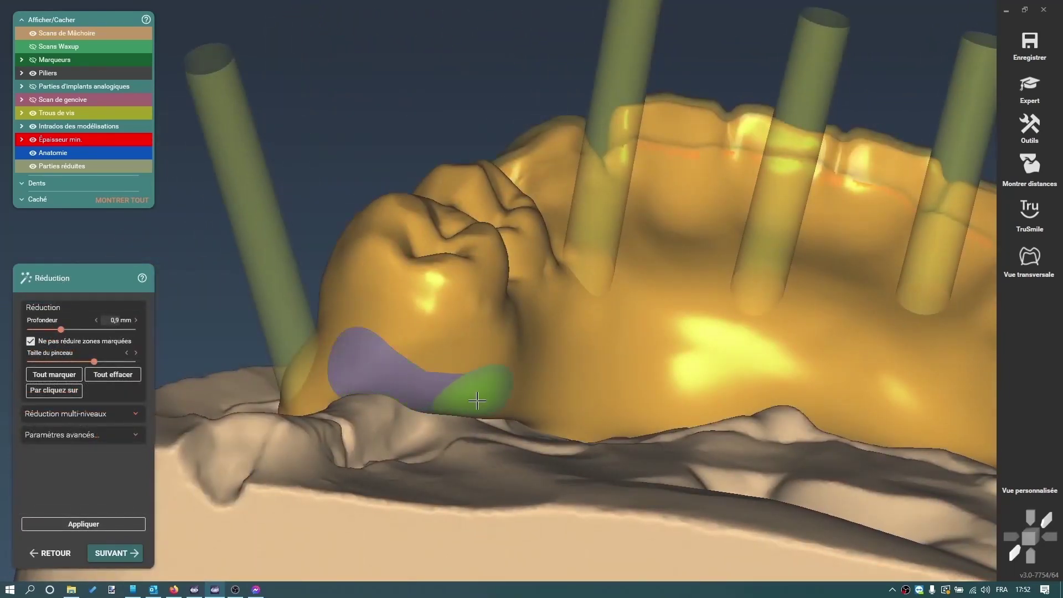
mouse_move(366, 368)
right_down()
mouse_move(930, 360)
mouse_move(492, 315)
right_up()
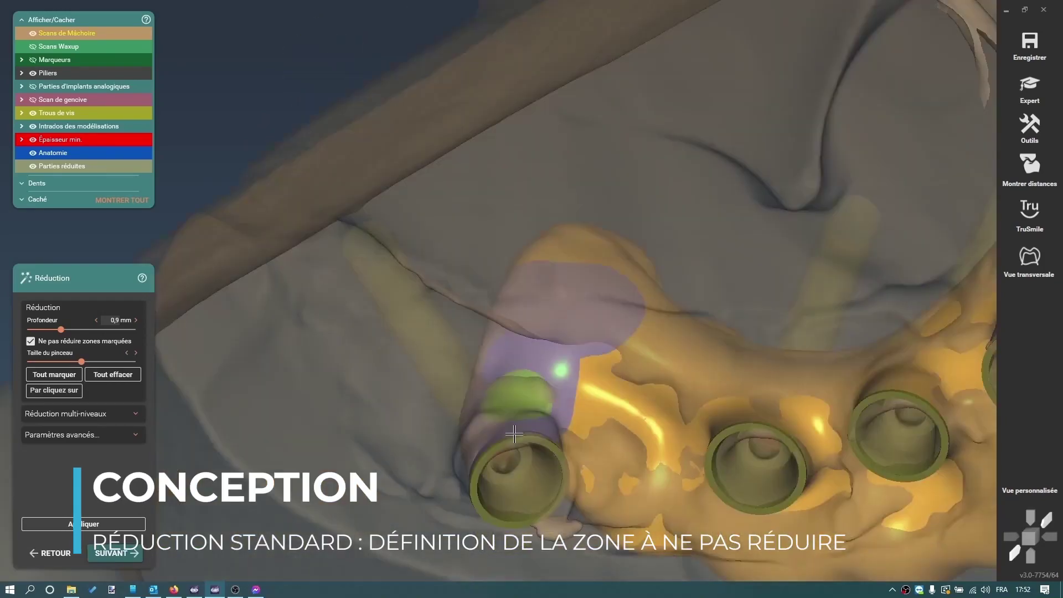
right_drag(518, 434, 543, 384)
drag(543, 385, 623, 464)
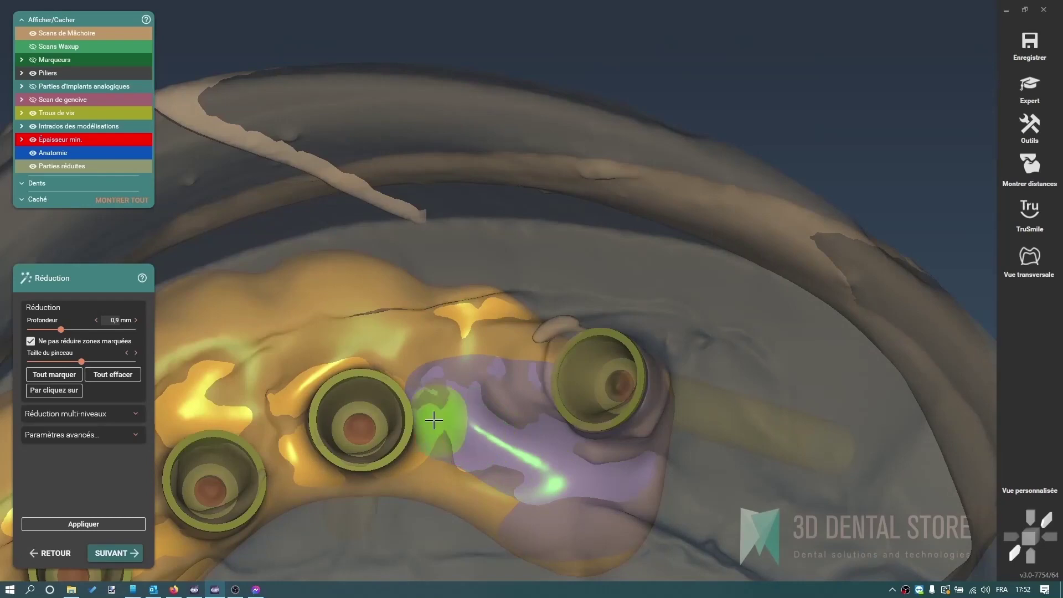
drag(433, 421, 316, 377)
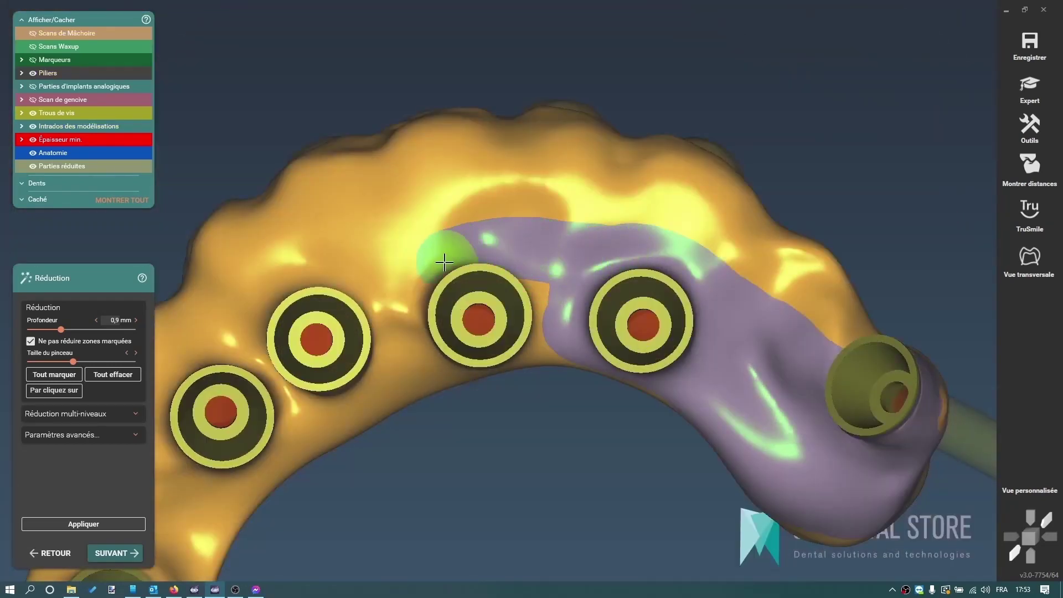
mouse_move(444, 261)
mouse_down()
mouse_move(308, 316)
mouse_move(416, 339)
mouse_up()
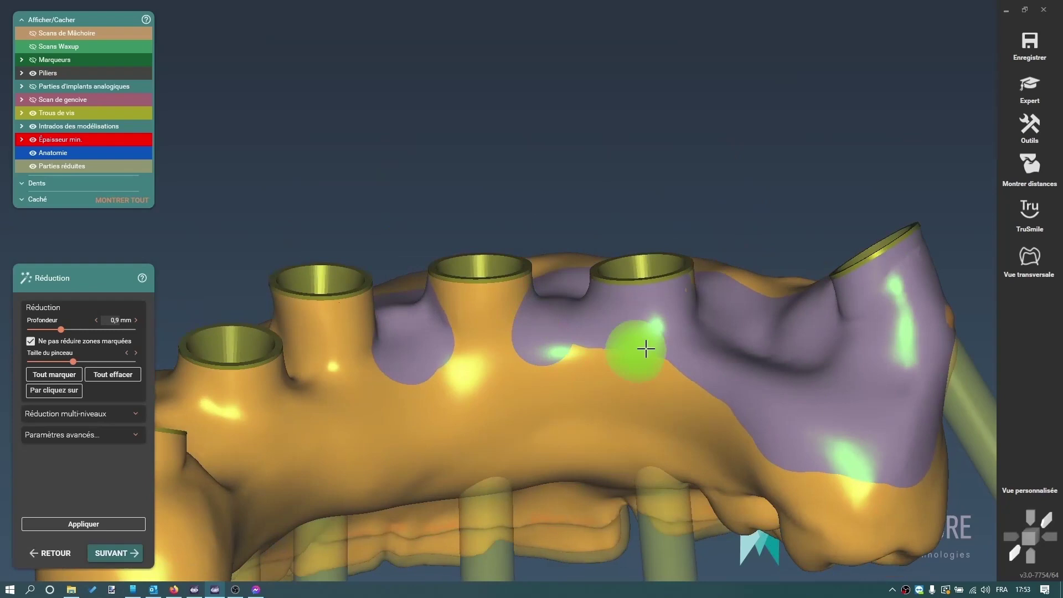
Extend the no-reduction marking around the remaining implant connections on the inner and outer sides, up to the opposite end of the arch.
right_drag(498, 341, 630, 277)
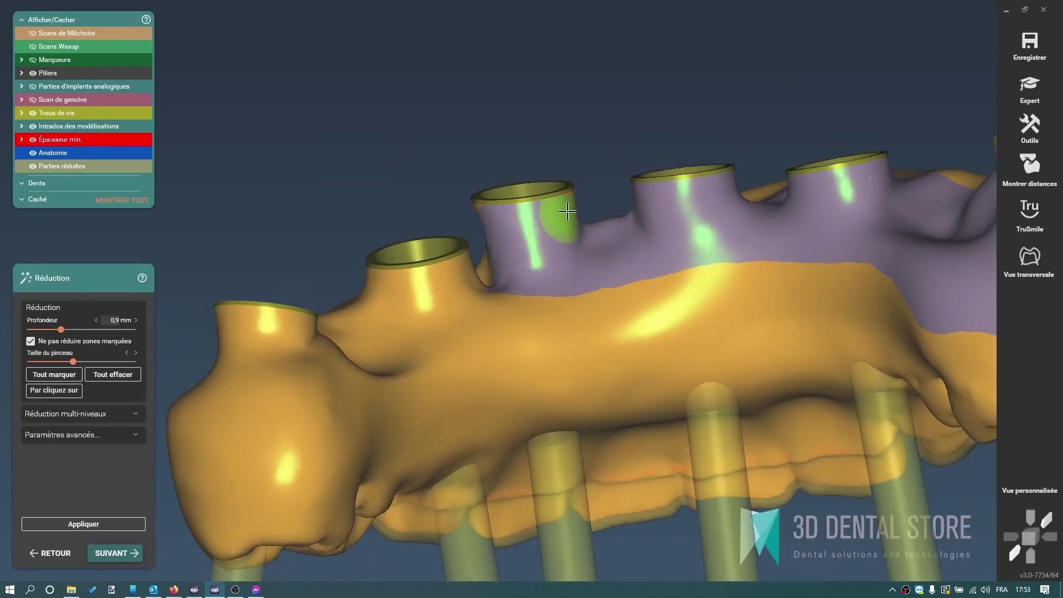
right_drag(555, 216, 558, 331)
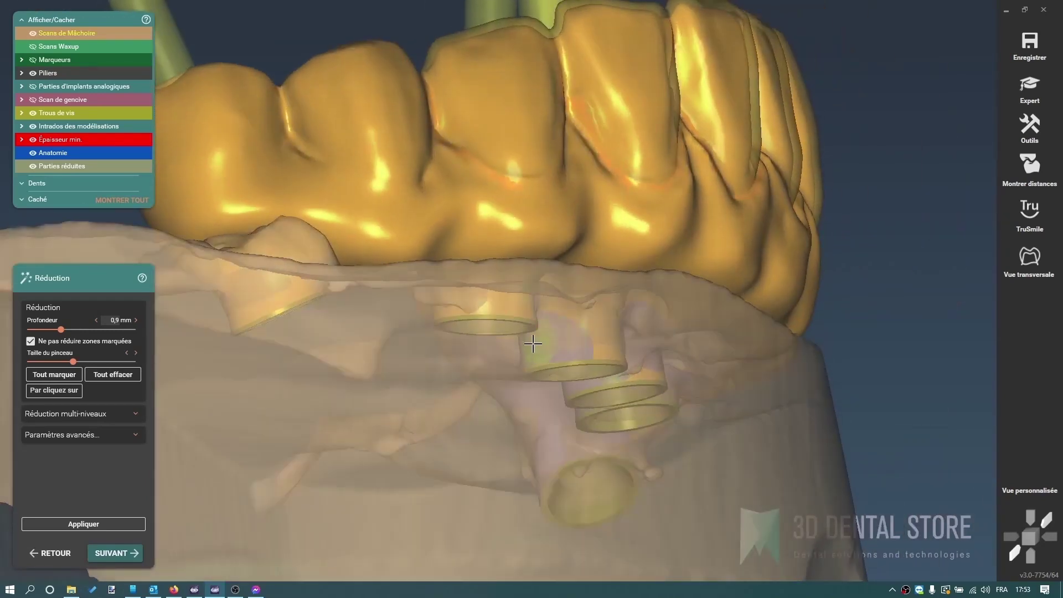
right_drag(534, 344, 564, 343)
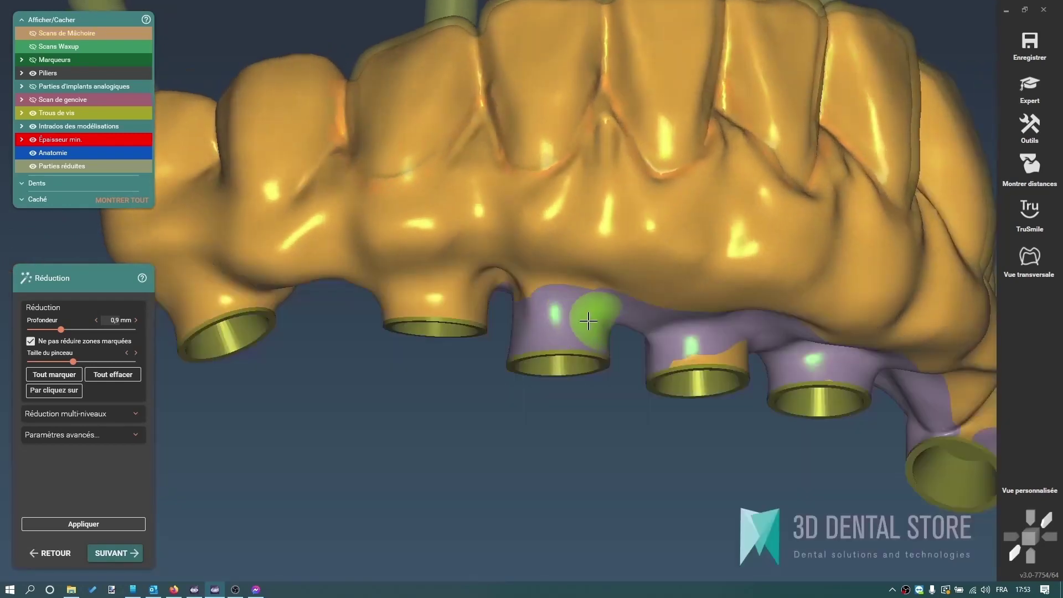
mouse_move(588, 321)
right_down()
mouse_move(482, 275)
mouse_move(448, 237)
right_up()
mouse_move(376, 203)
right_down()
mouse_move(316, 232)
mouse_move(526, 387)
mouse_move(488, 185)
right_up()
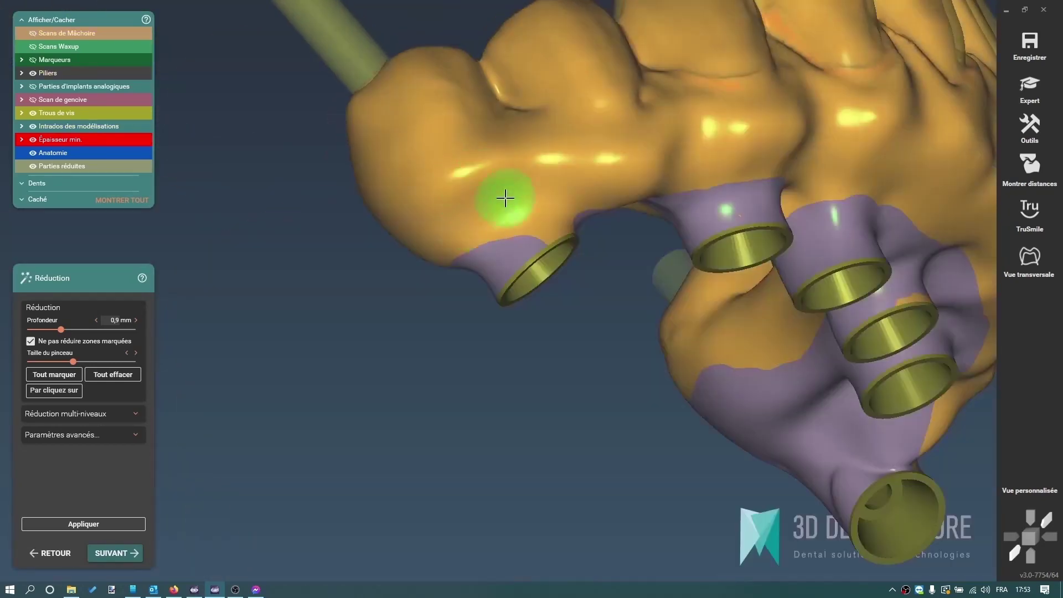
mouse_move(527, 226)
right_down()
mouse_move(576, 237)
mouse_move(409, 209)
right_up()
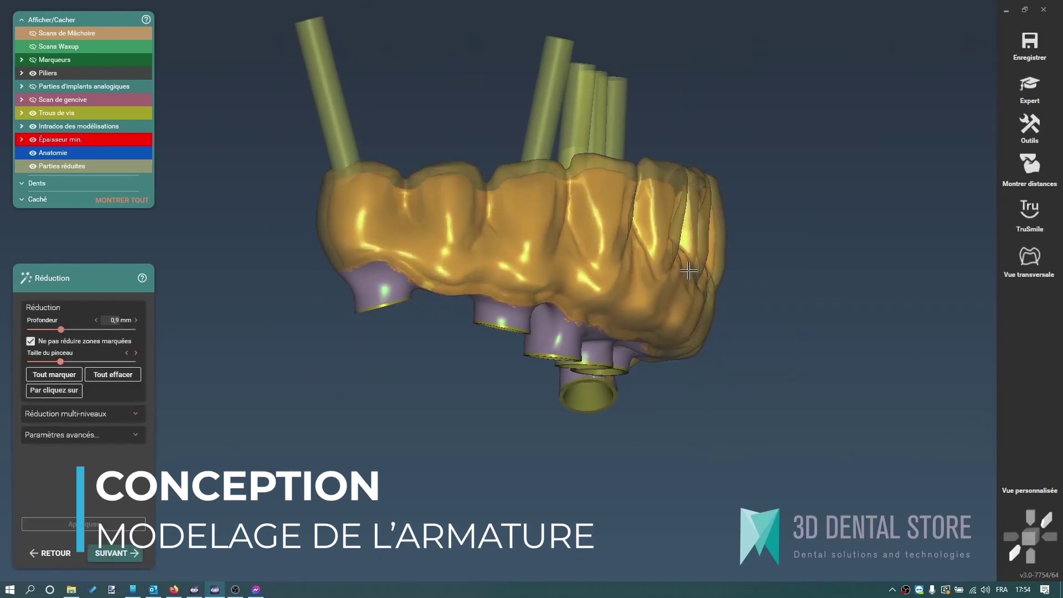
Examine the reduced framework from all sides against the screw channels, overlaid anatomy and jaw scan.
right_drag(602, 311, 592, 314)
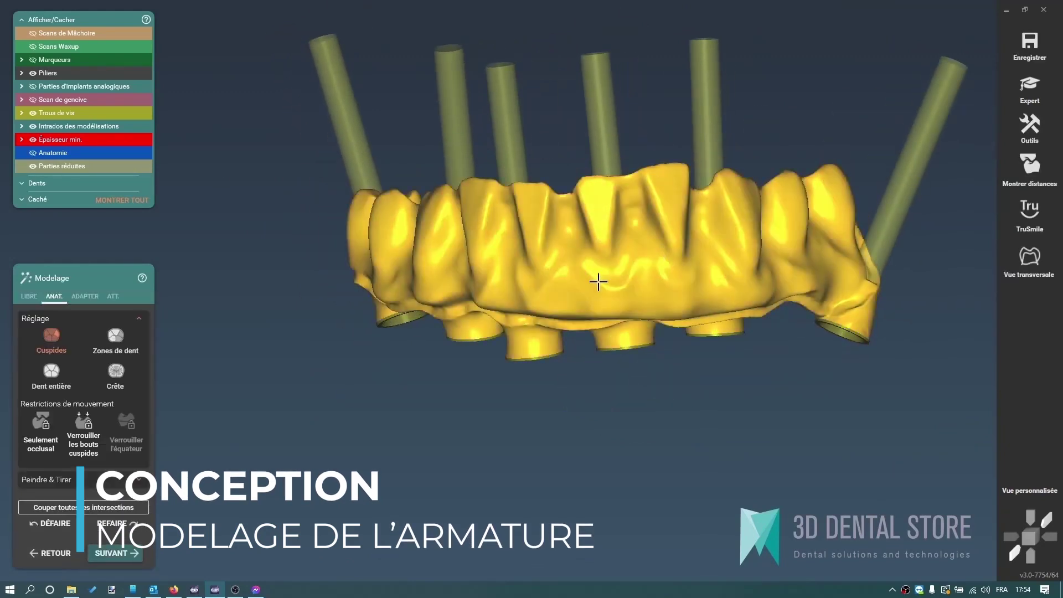
right_drag(598, 281, 476, 277)
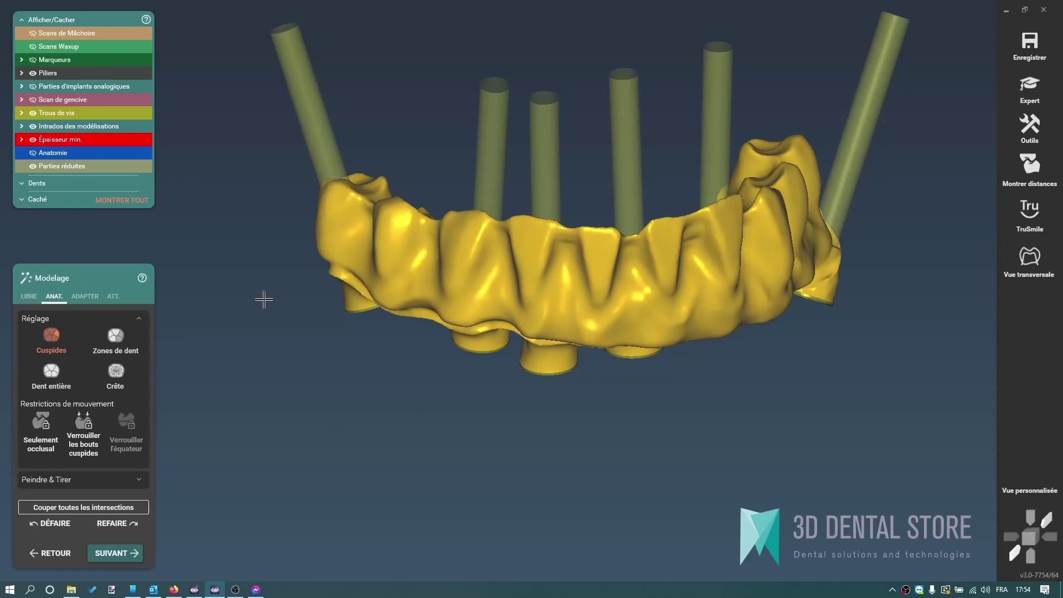
scroll(252, 283, up, 4)
right_drag(556, 396, 585, 324)
scroll(604, 293, down, 4)
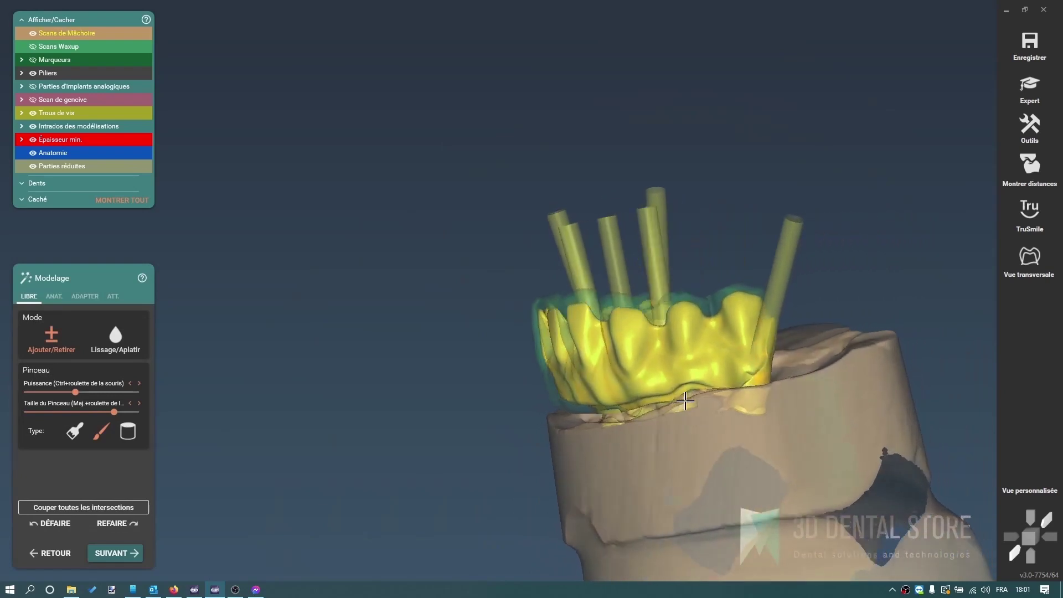
right_drag(685, 400, 687, 394)
scroll(686, 394, up, 3)
scroll(599, 334, down, 2)
click(575, 347)
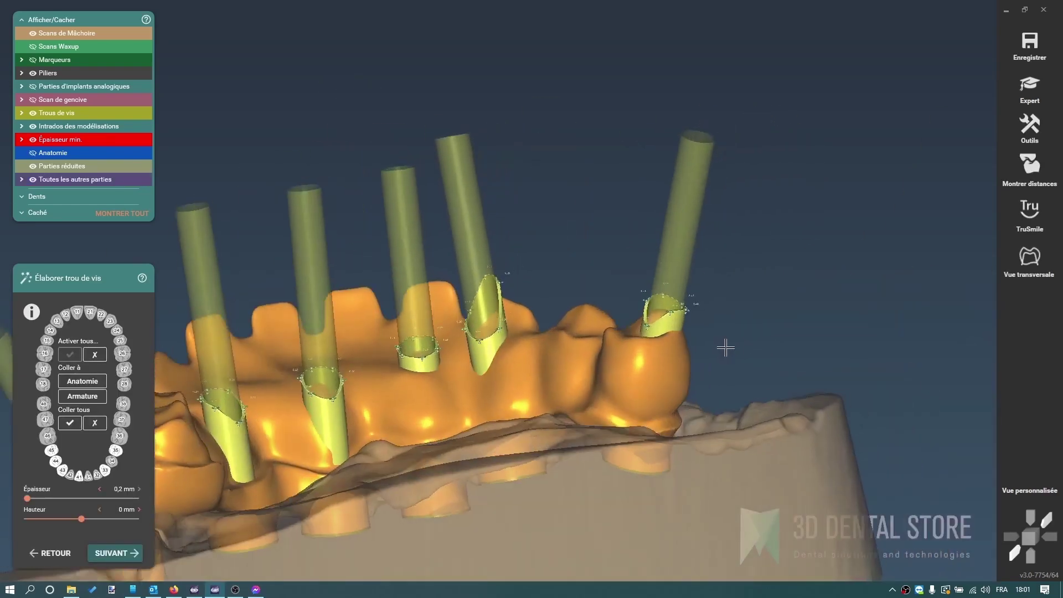
Set the screw channel thickness to 0.25 mm and raise the lower rim points of the second channel, next to the rear molar's.
right_drag(726, 347, 292, 465)
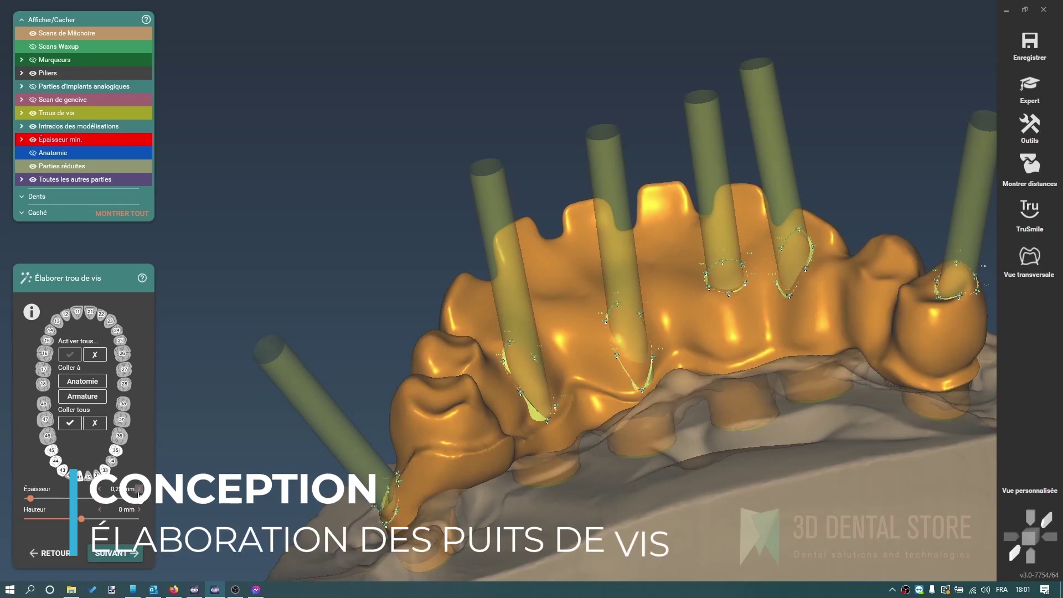
scroll(548, 418, up, 8)
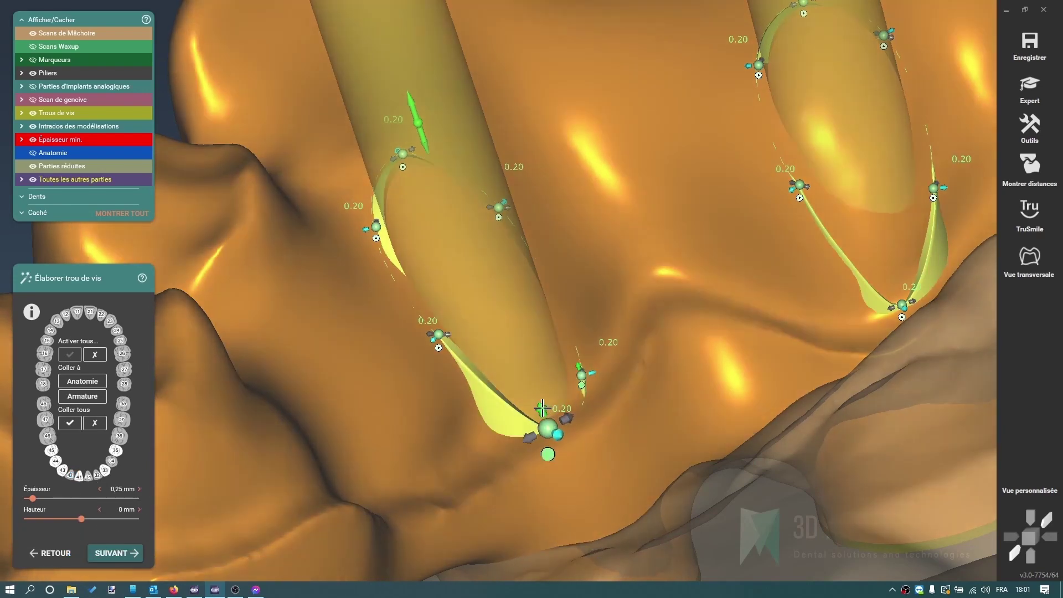
drag(542, 408, 576, 354)
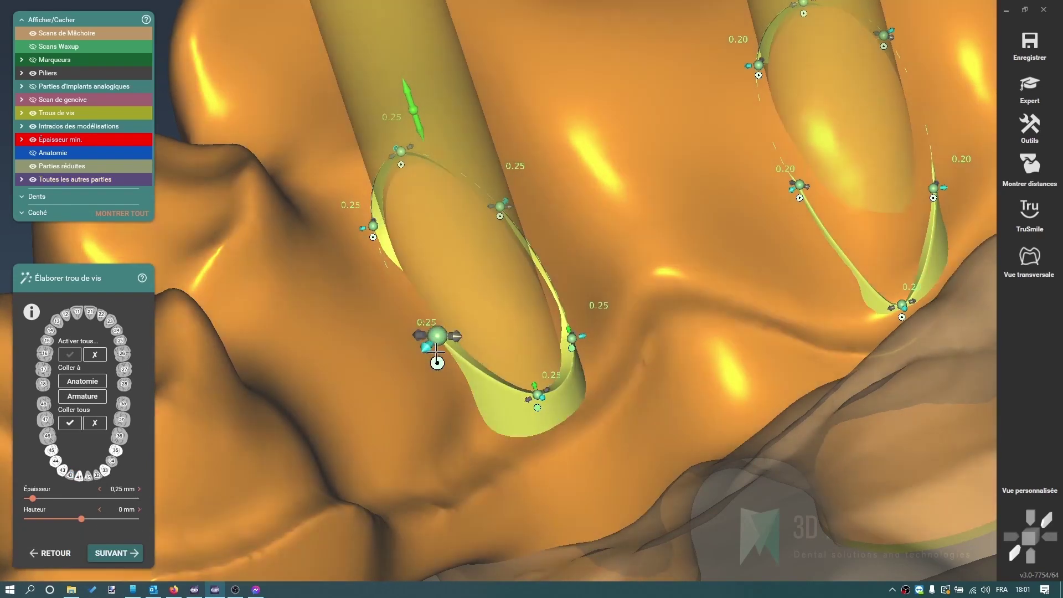
click(437, 335)
drag(431, 315, 431, 299)
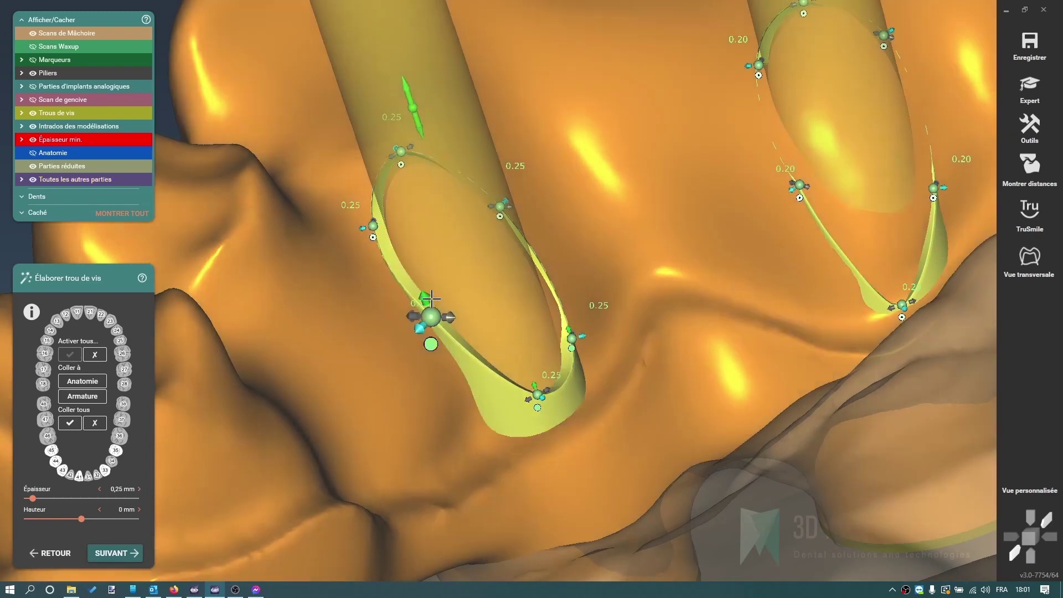
Raise the lower and side rim points of the neighbouring front screw channel to extend its collar, using 0.25 mm thickness.
middle_click(868, 243)
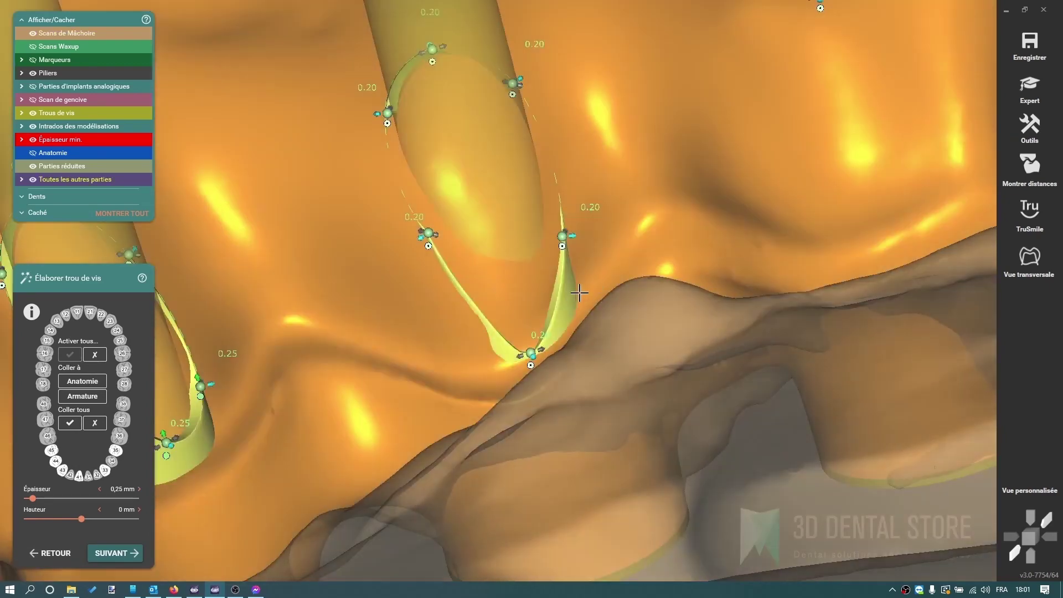
right_drag(577, 294, 553, 327)
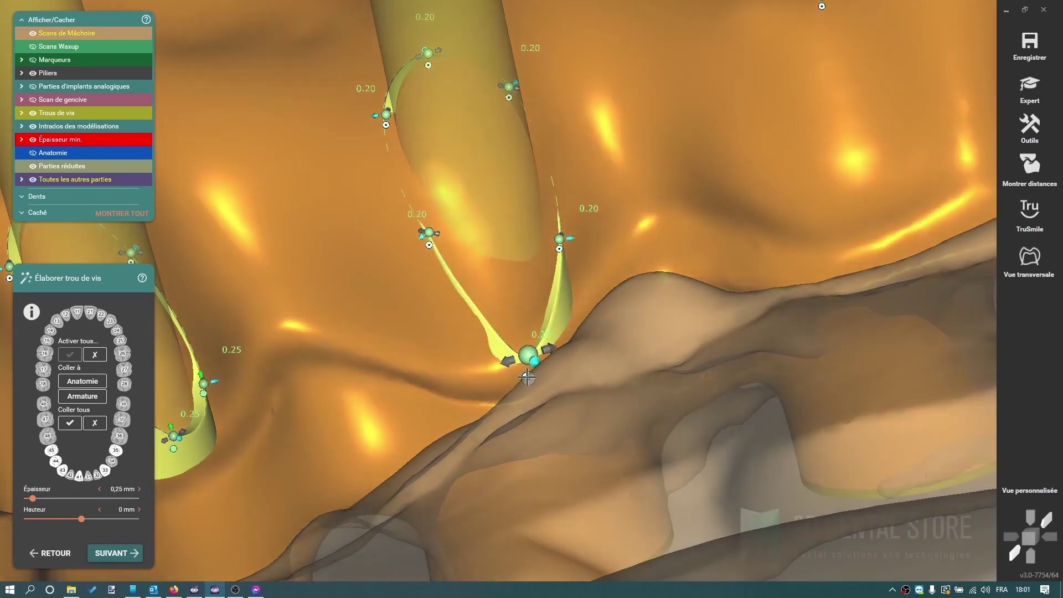
click(527, 378)
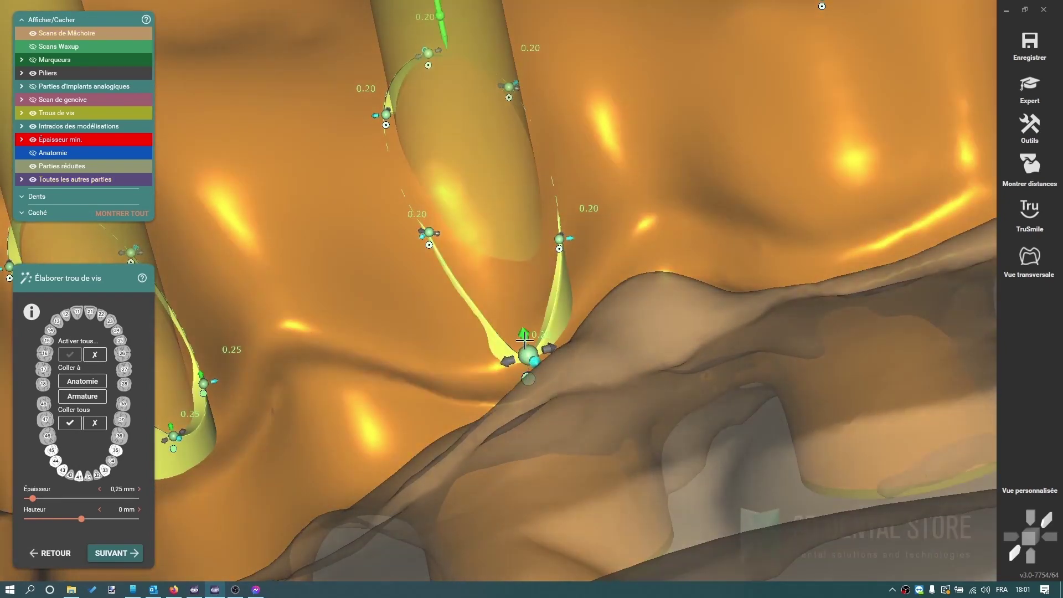
drag(523, 335, 518, 310)
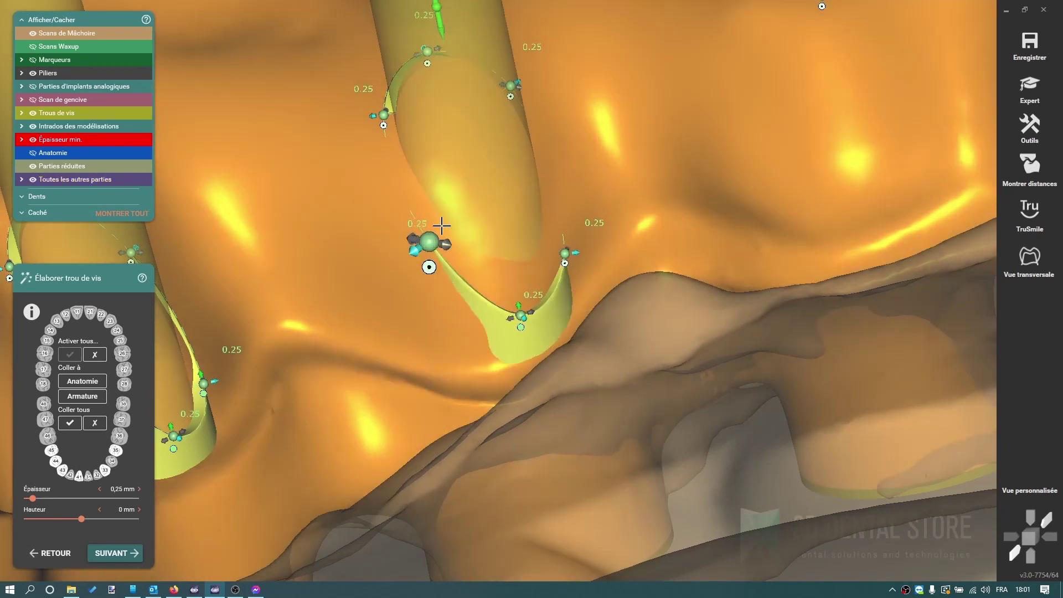
click(429, 264)
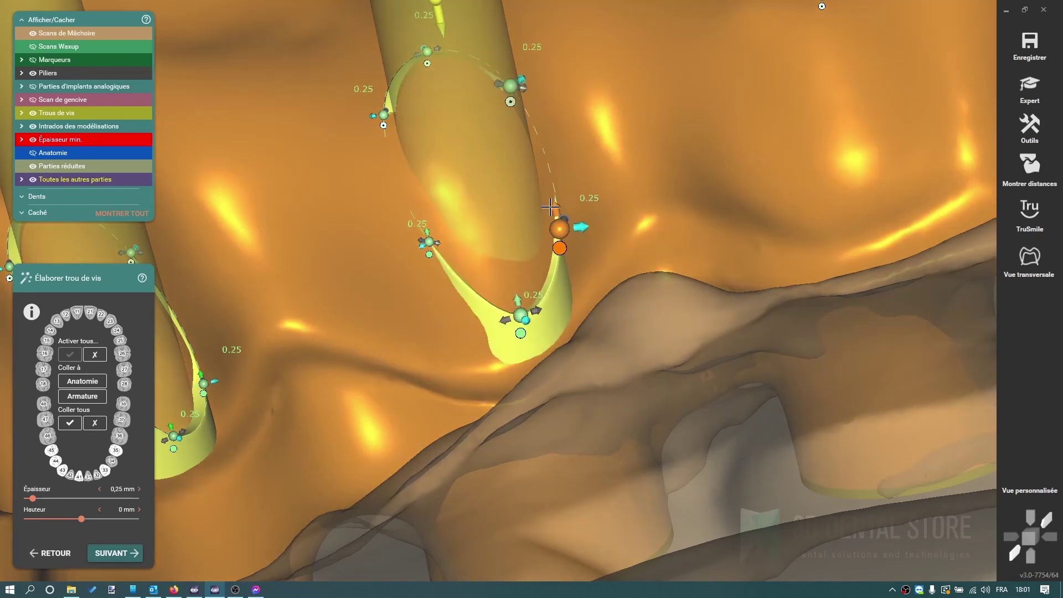
drag(550, 207, 537, 192)
click(426, 225)
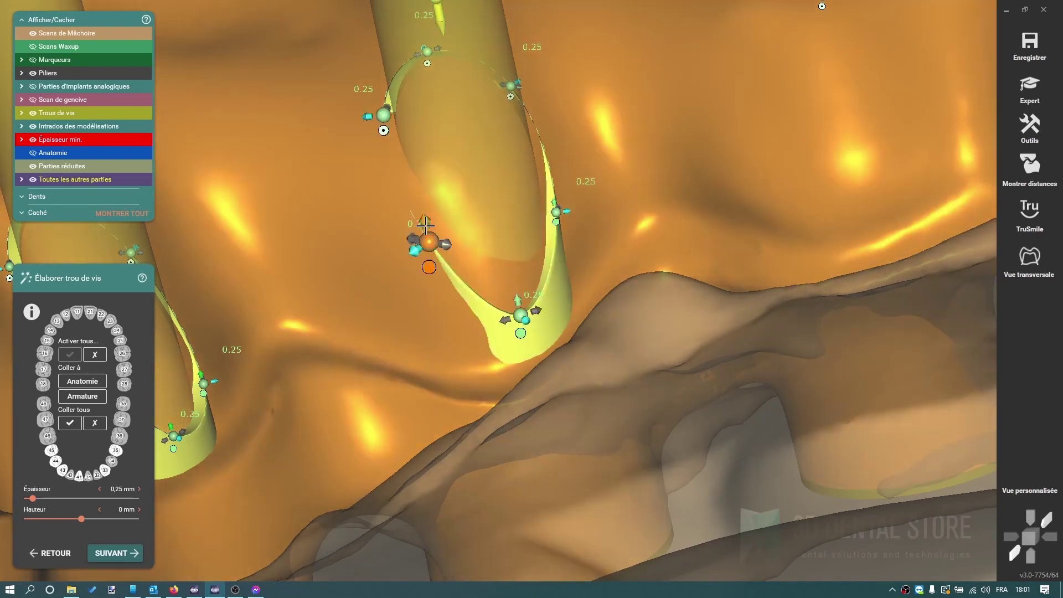
Raise the rim of the round front screw channel slightly above the framework surface with 0.25 mm thickness.
scroll(420, 204, down, 5)
middle_drag(809, 218, 444, 175)
scroll(432, 190, up, 5)
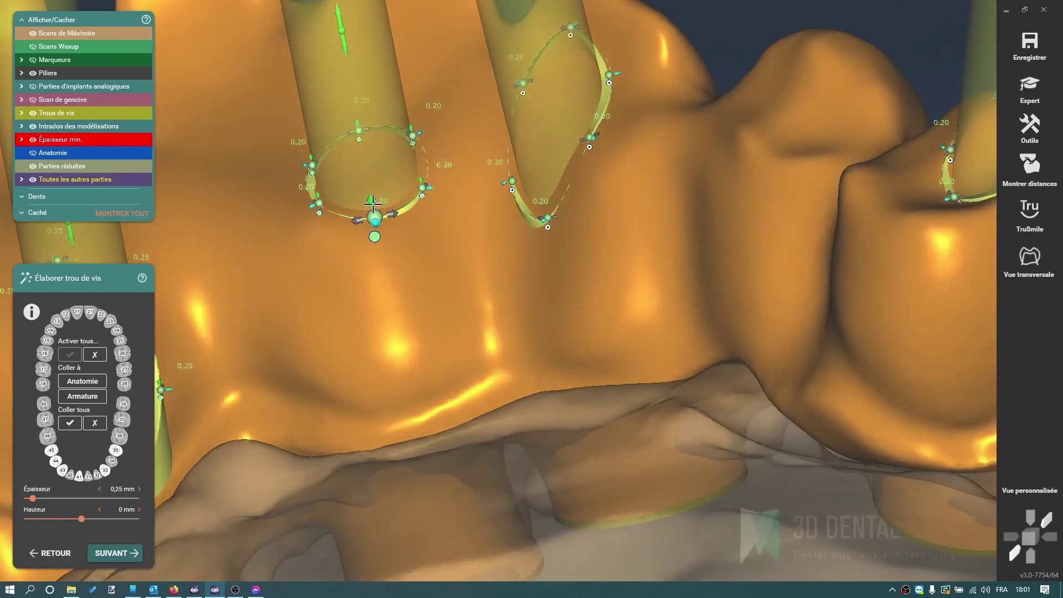
mouse_move(373, 204)
mouse_down()
mouse_move(374, 191)
mouse_move(379, 197)
mouse_up()
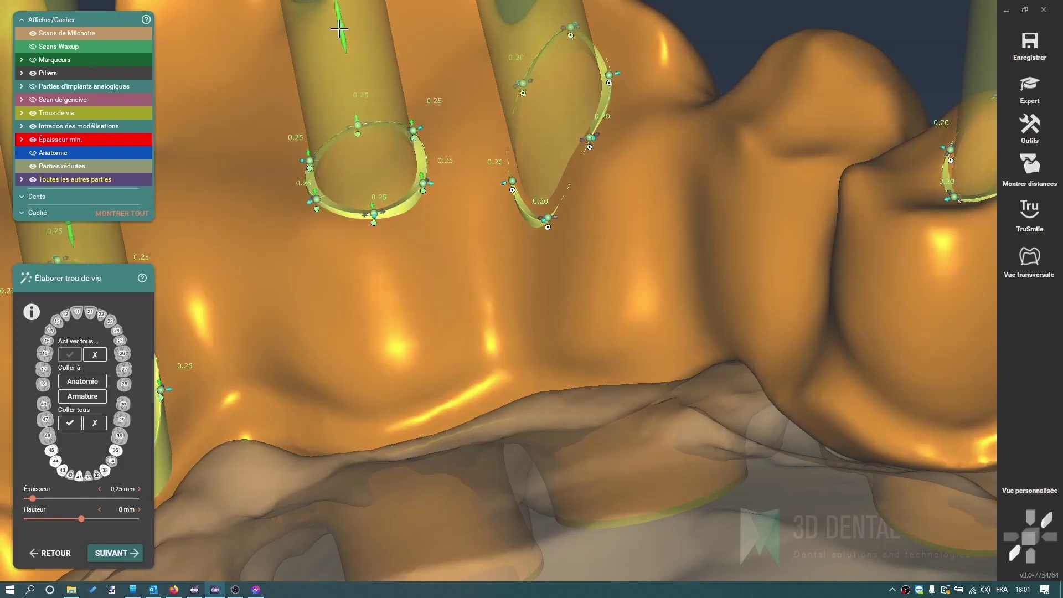
mouse_move(342, 30)
mouse_down()
mouse_move(338, 12)
mouse_move(344, 32)
mouse_up()
right_drag(372, 56, 542, 108)
scroll(614, 138, down, 5)
right_drag(669, 199, 671, 210)
scroll(671, 414, up, 5)
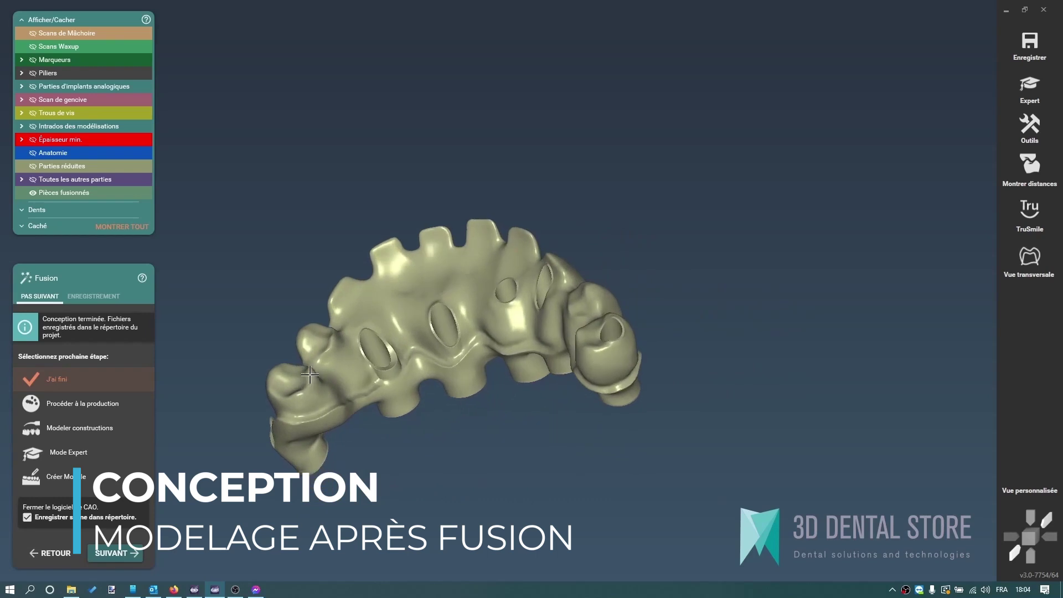
Smooth the merged framework around the screw channel collars with free-form modelling and accept the result.
click(120, 433)
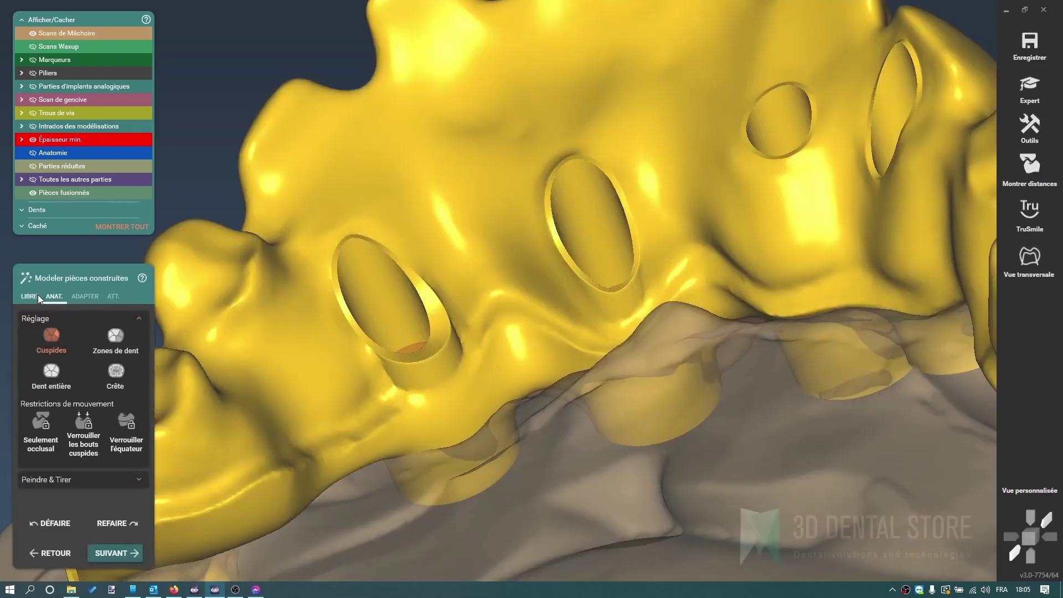
click(38, 294)
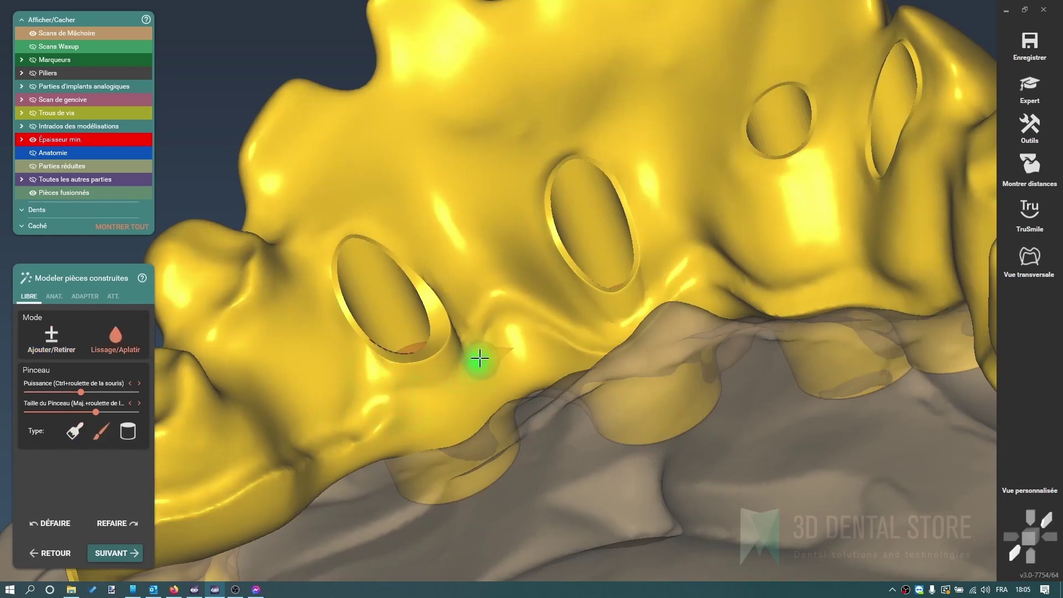
right_drag(480, 359, 517, 297)
right_drag(586, 232, 337, 438)
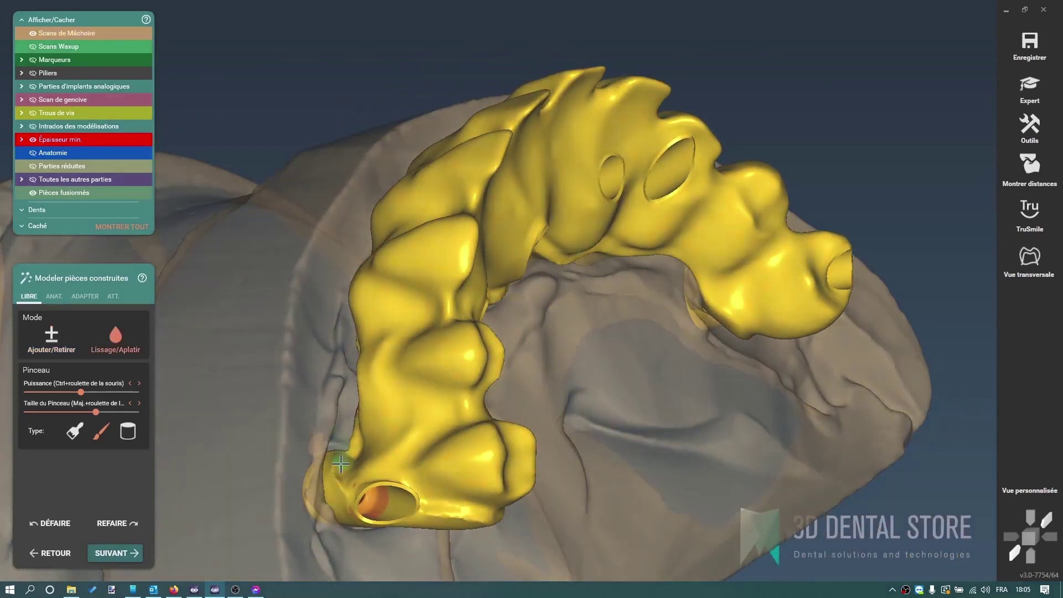
click(115, 552)
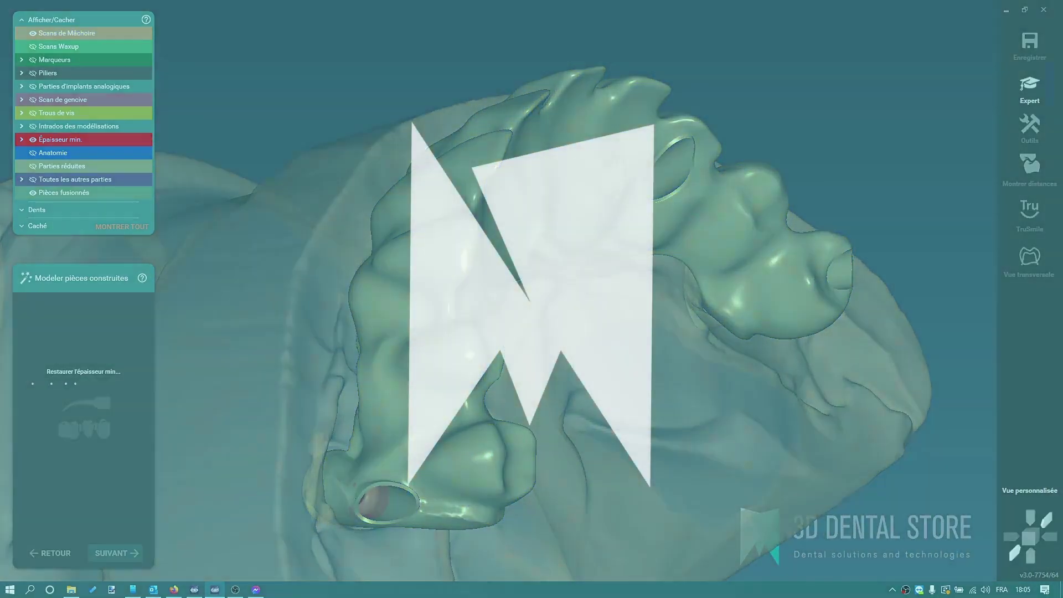